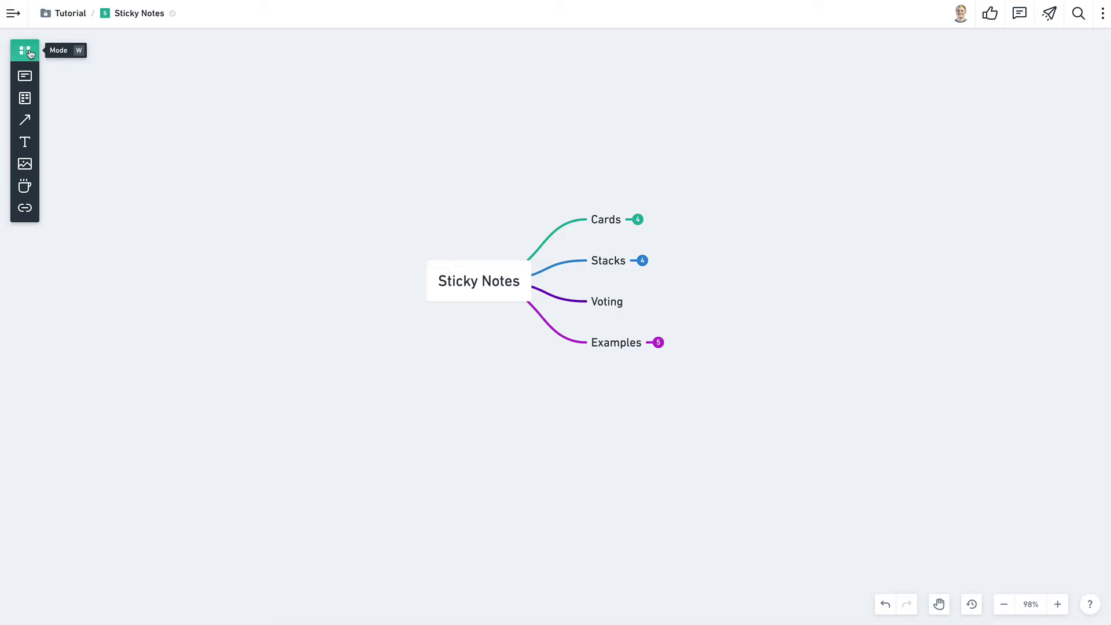
Step: Set the board mode to Sticky Notes and expand the Cards branch of the mind map
click(31, 53)
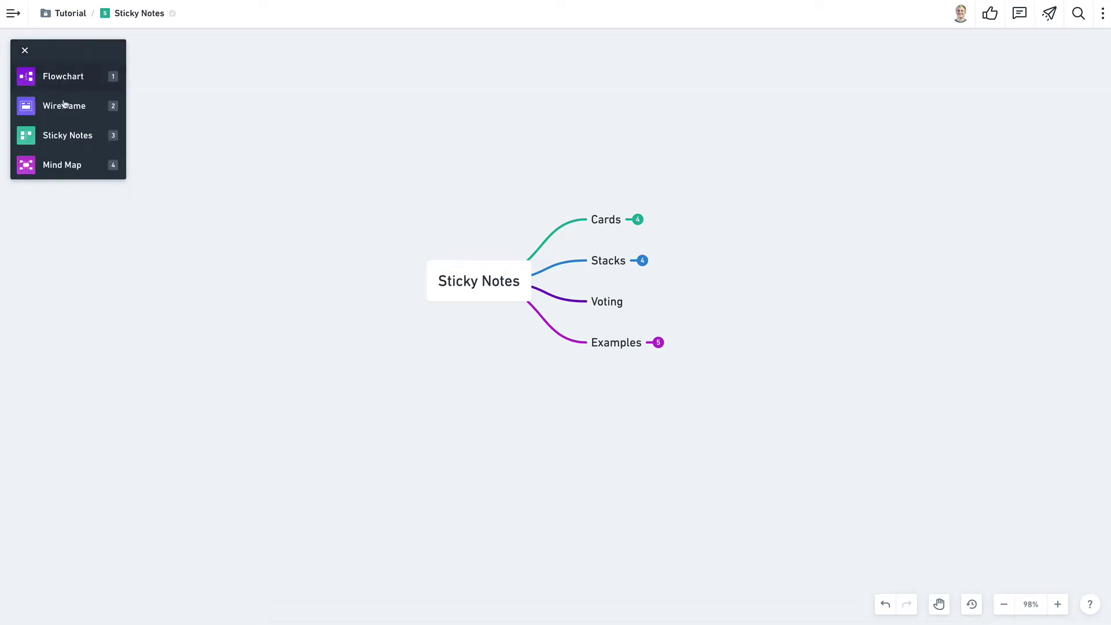
click(74, 139)
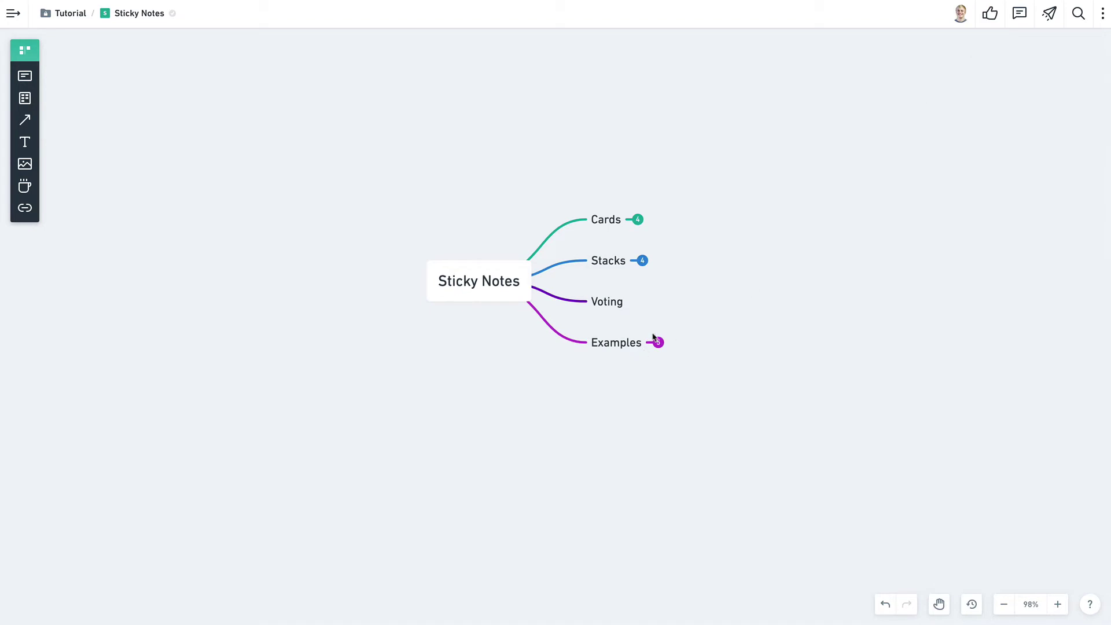
key(0)
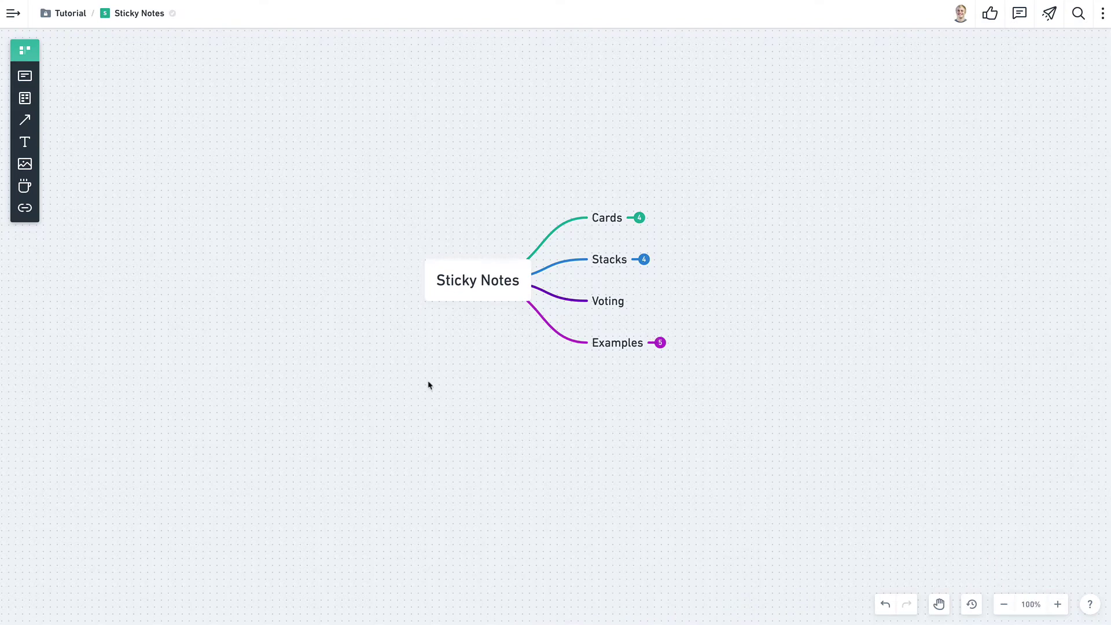
scroll(511, 227, up, 5)
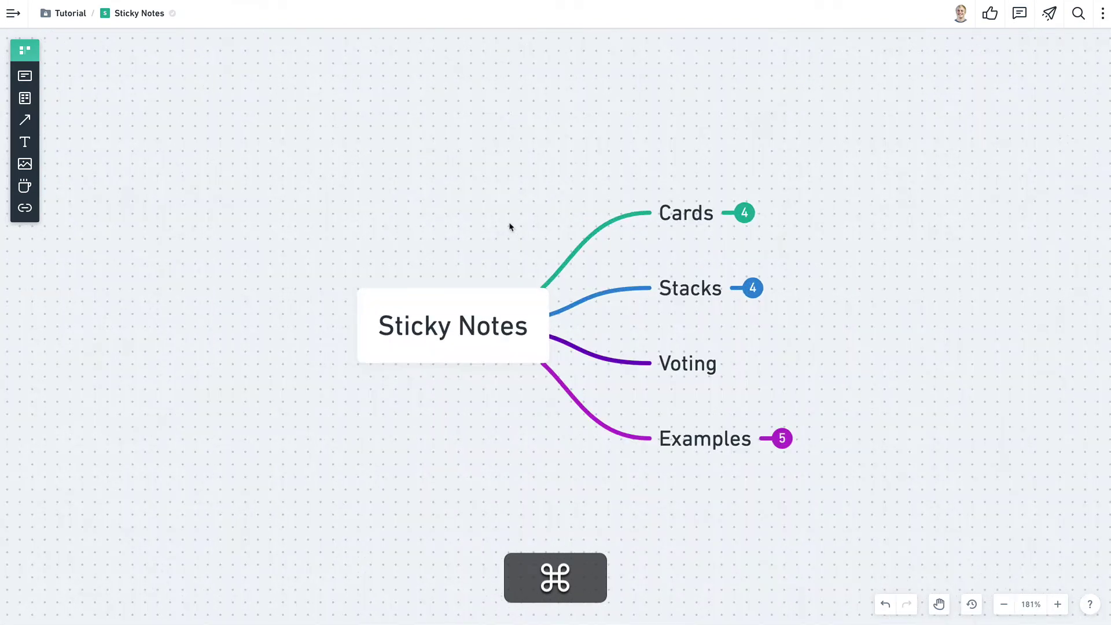
key(super+0)
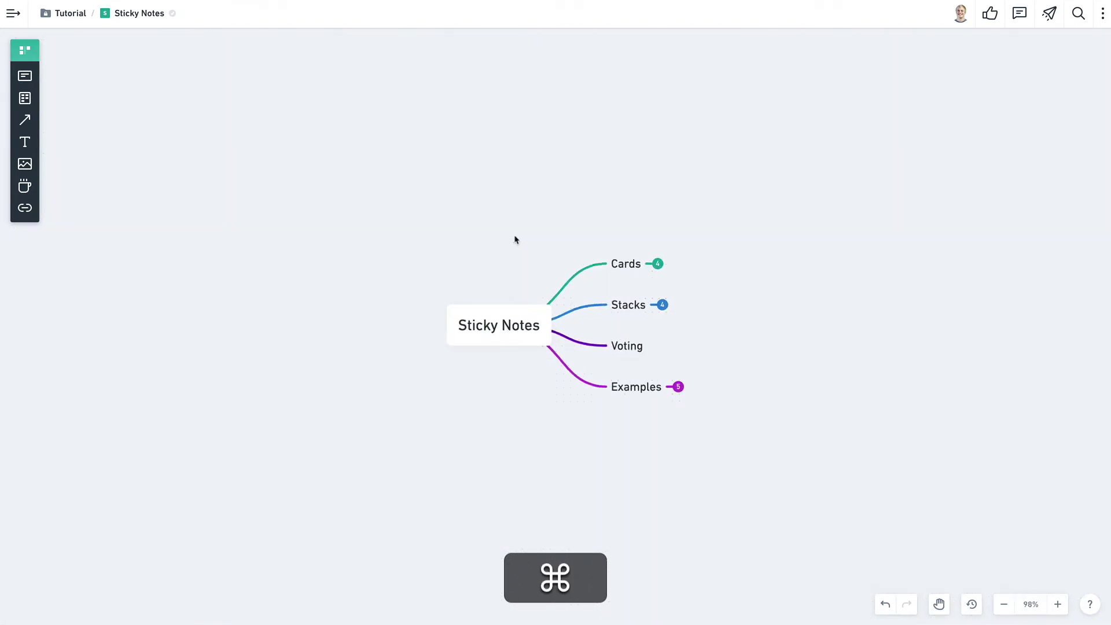
scroll(513, 241, down, 1)
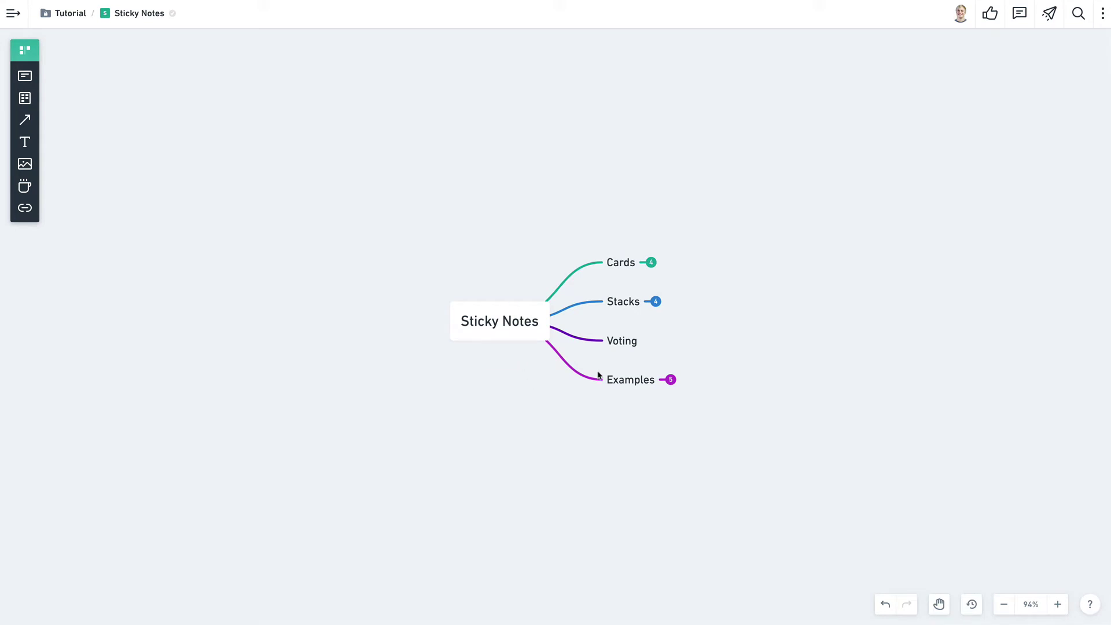
click(651, 263)
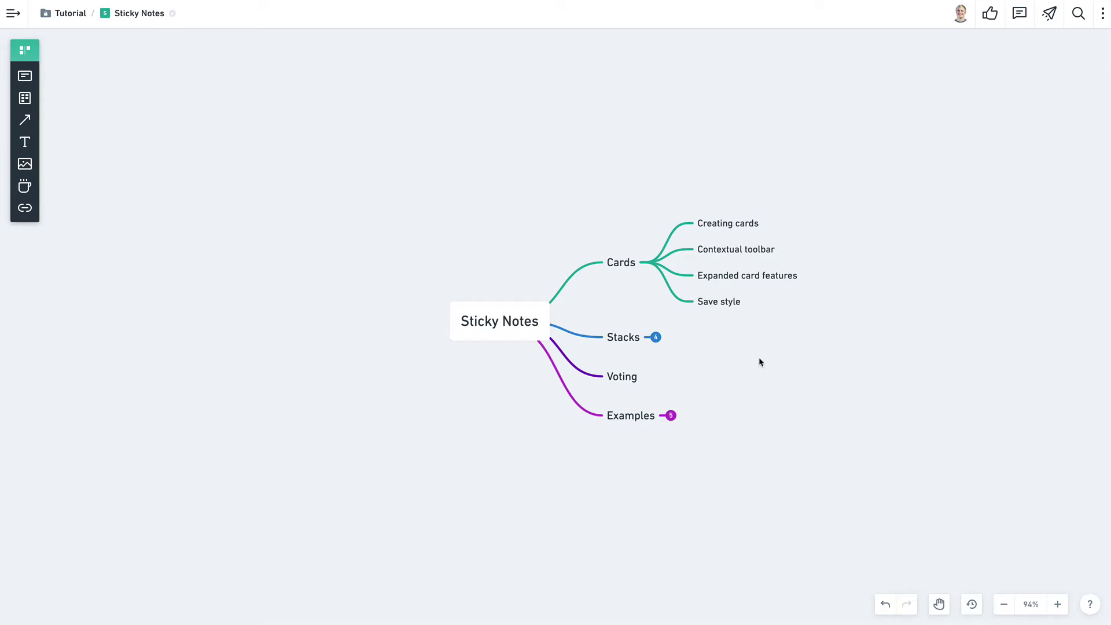
Step: Create three blank medium blue cards, aligned in an evenly spaced column beside the Sticky Notes mind map
click(25, 76)
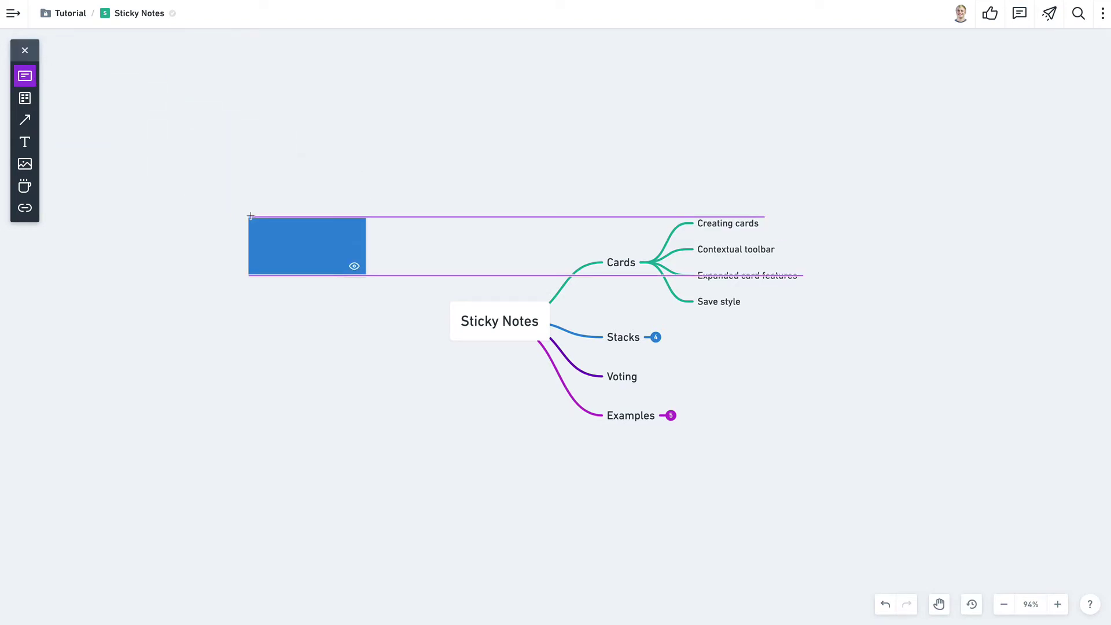
click(250, 216)
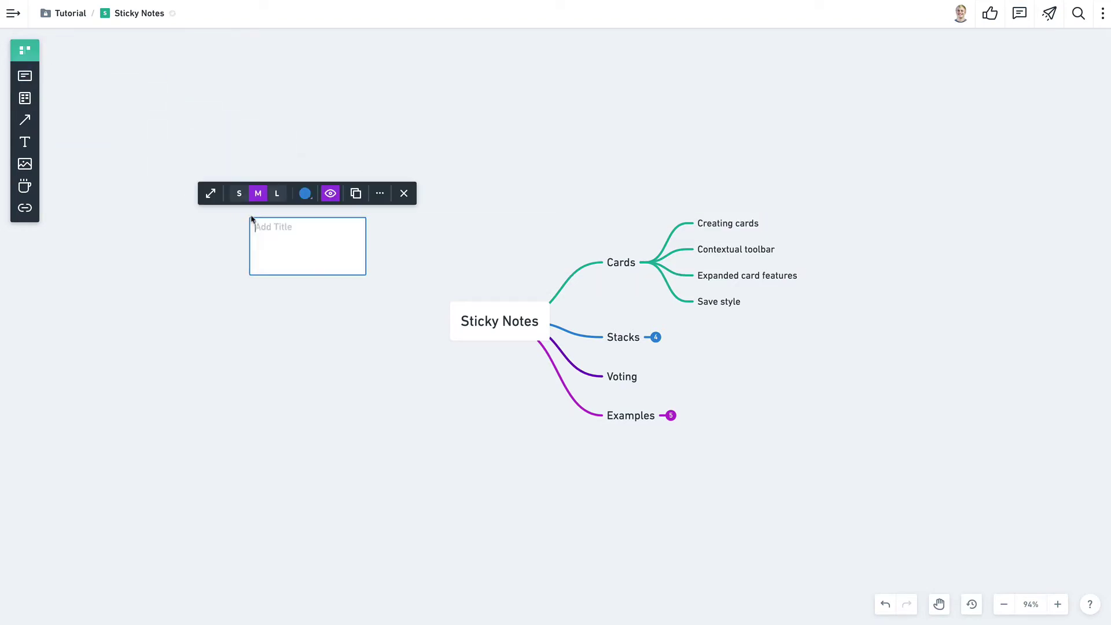
click(278, 301)
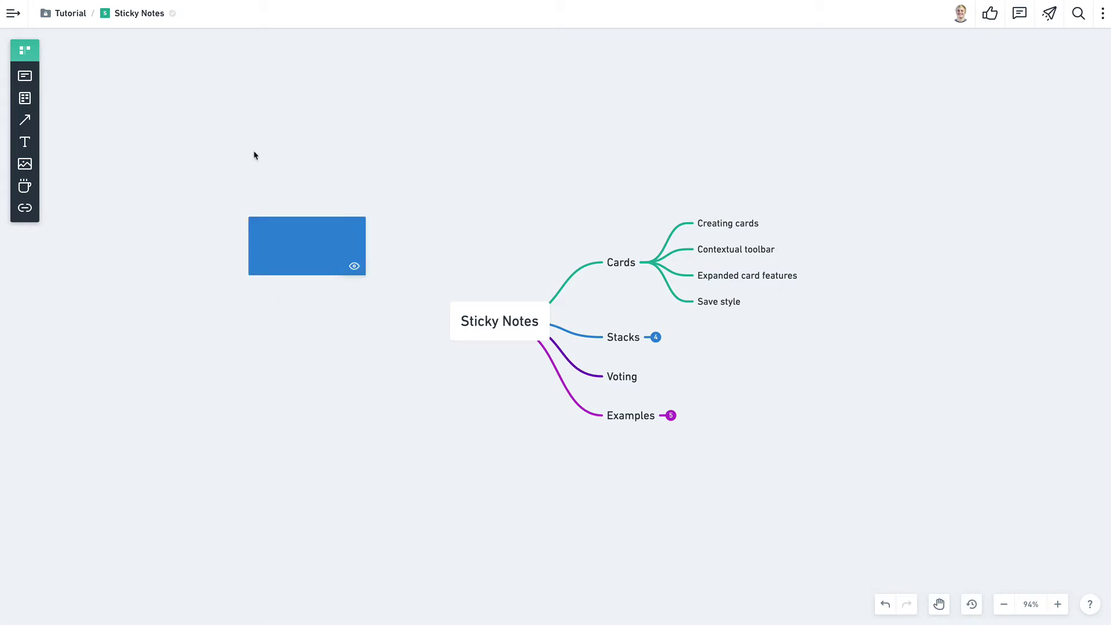
double_click(250, 311)
click(307, 428)
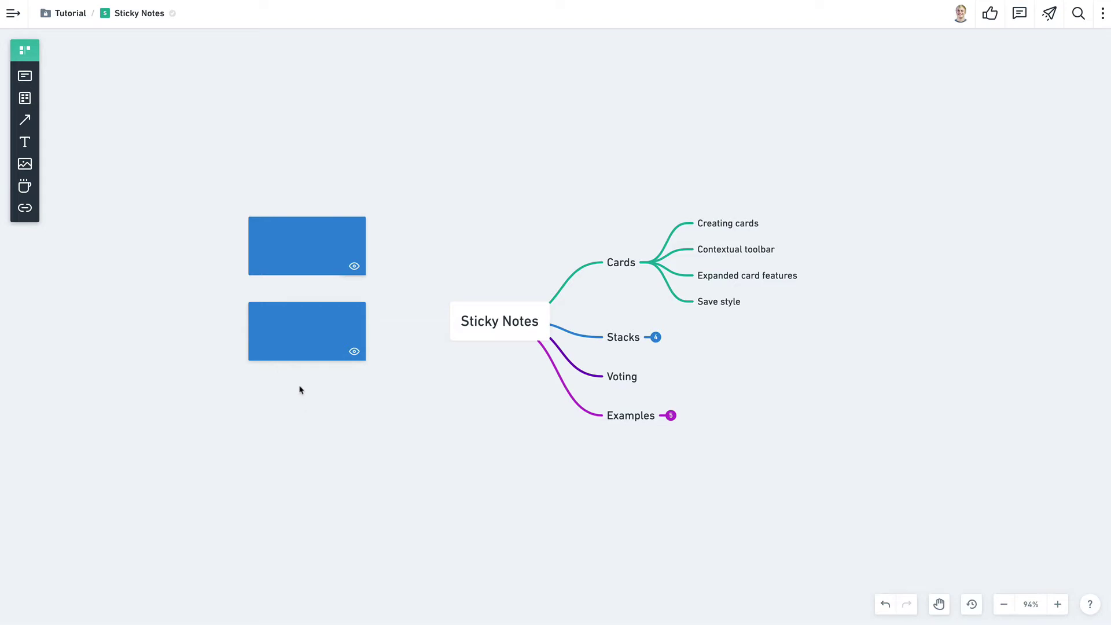
key(a)
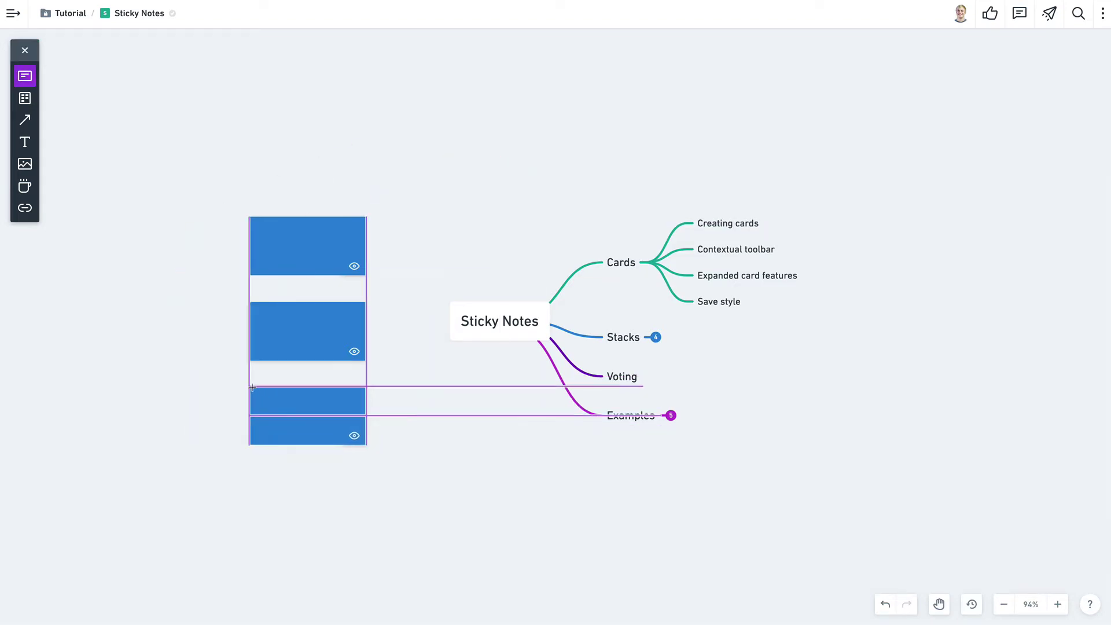
click(249, 386)
click(162, 435)
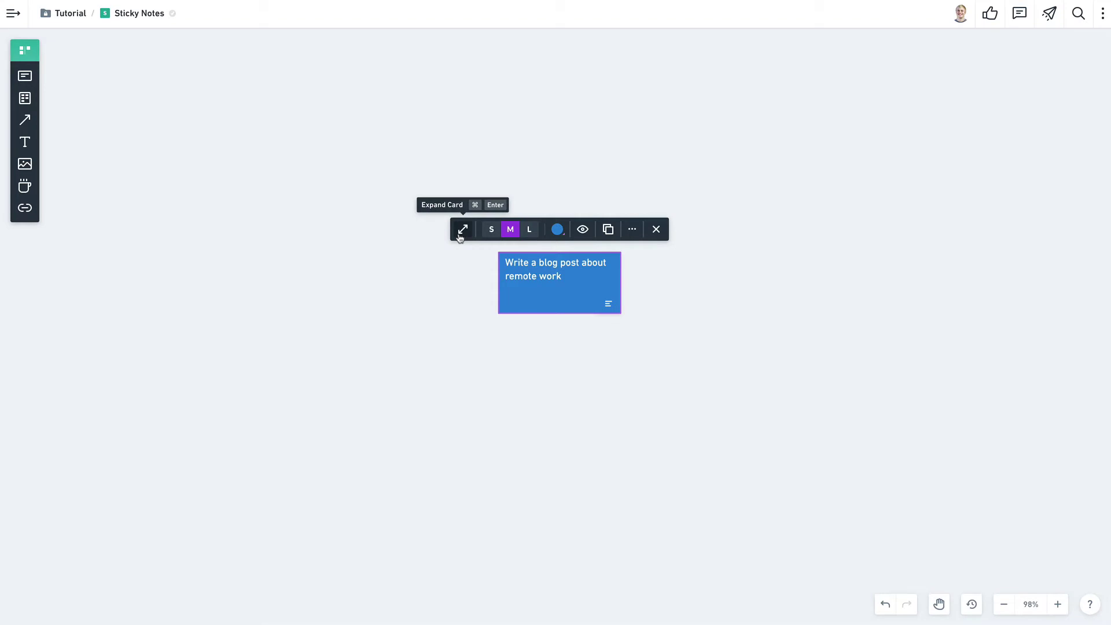
Step: View the expanded "Write a blog post about remote work" card, close it, and set the card's size to large
key(super+Return)
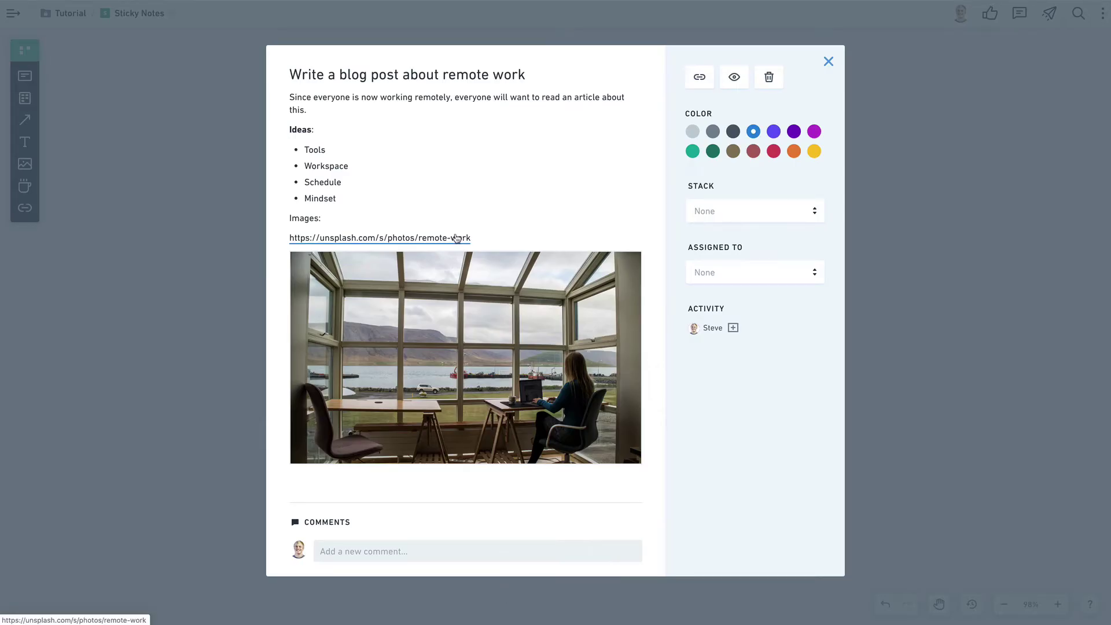
click(220, 211)
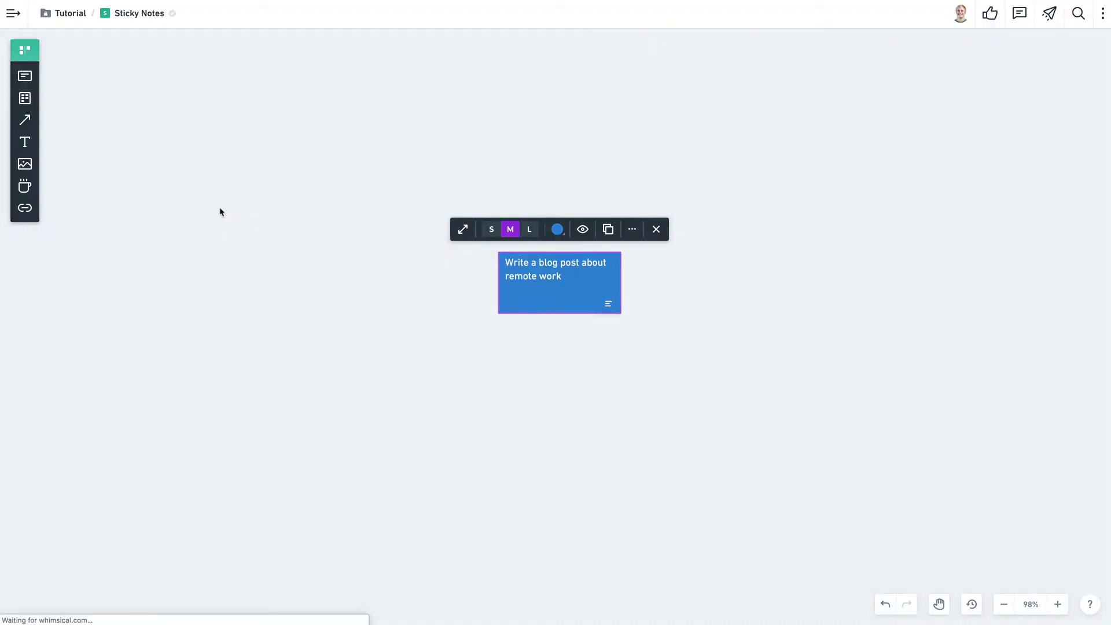
click(489, 235)
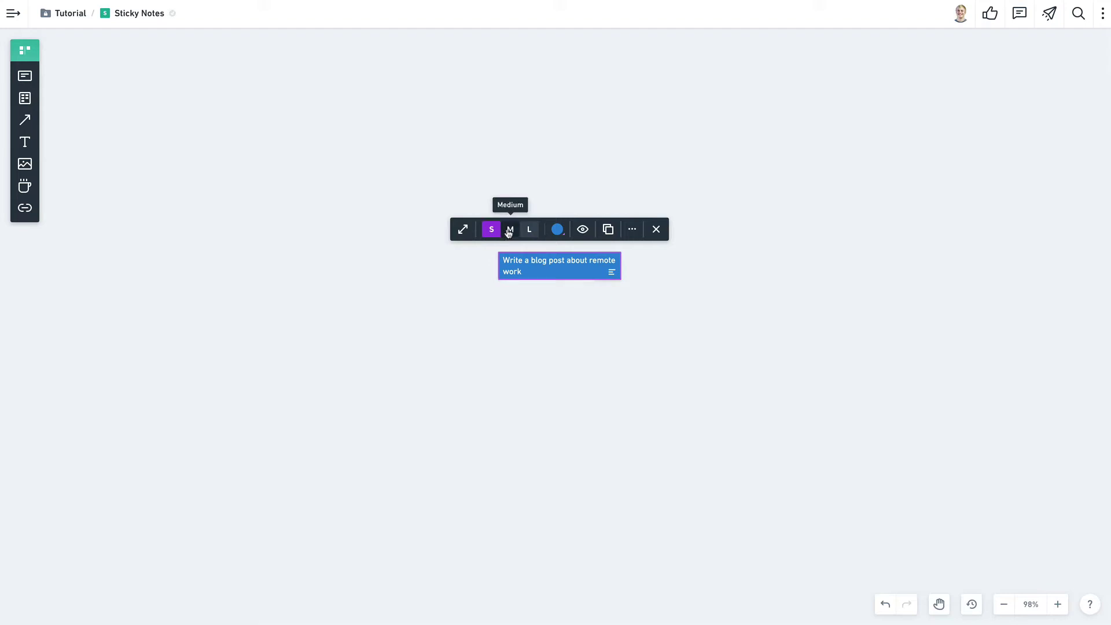
click(507, 232)
click(531, 231)
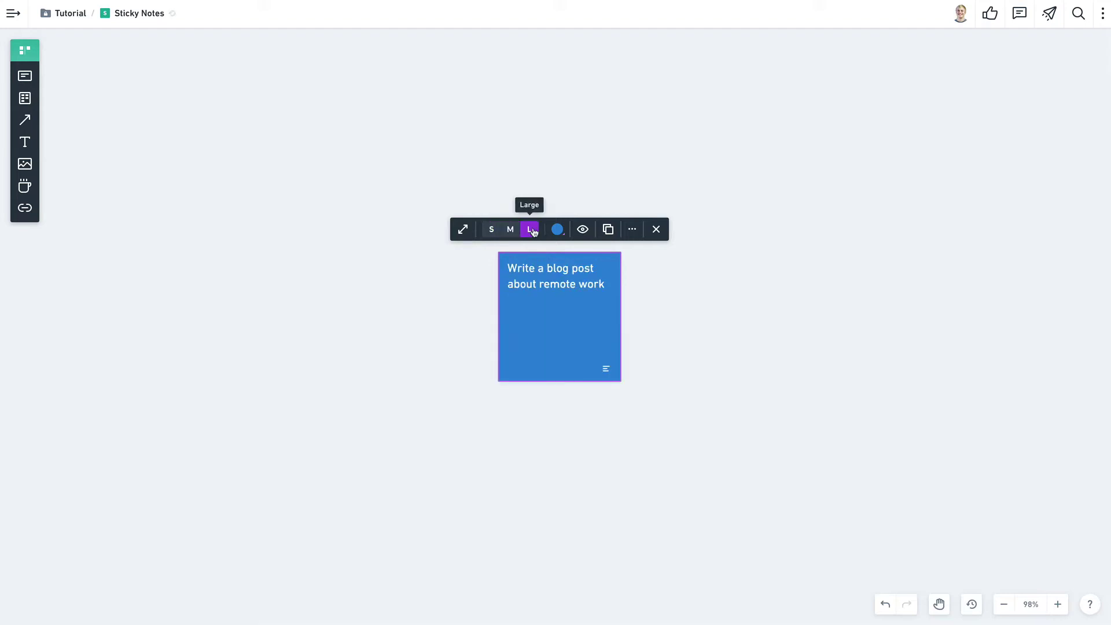
Step: Colour the remote work blog post card pink and start watching it
click(557, 230)
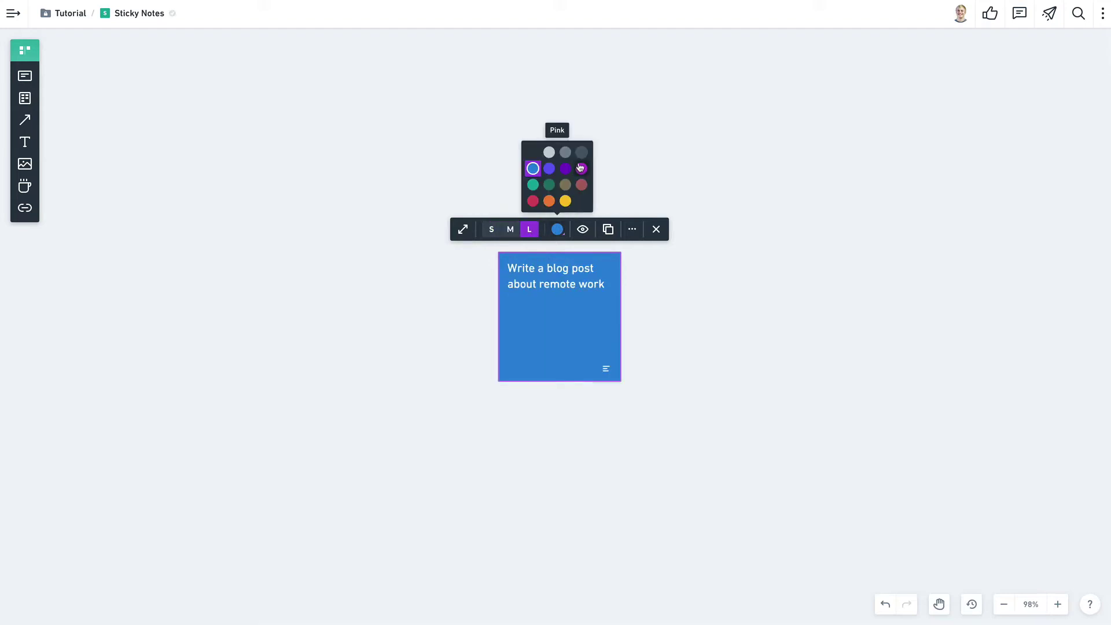
click(581, 169)
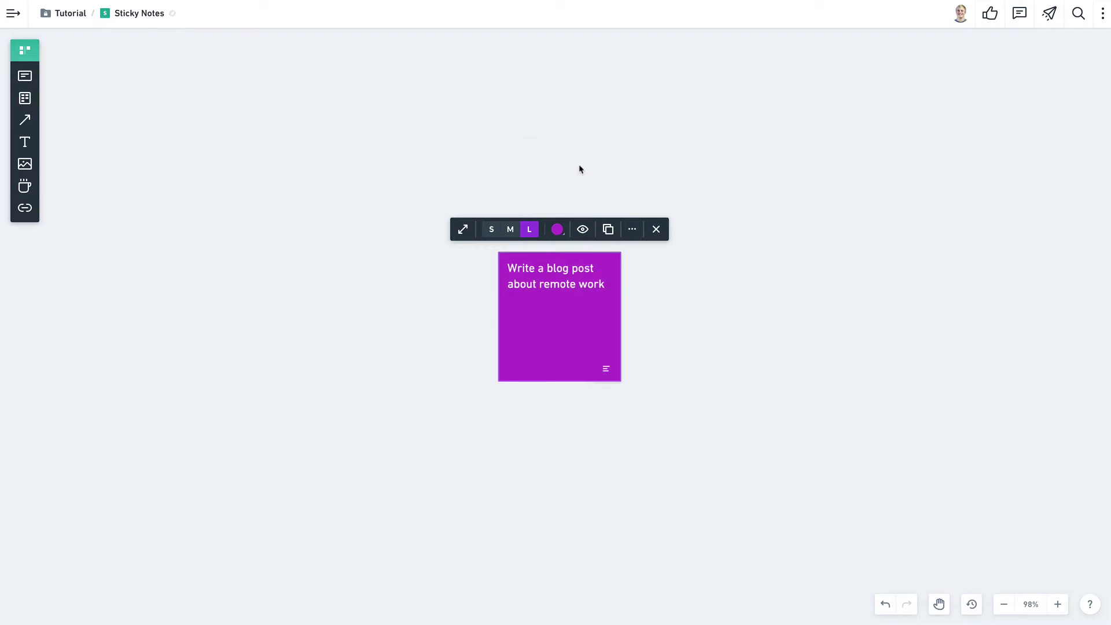
click(583, 240)
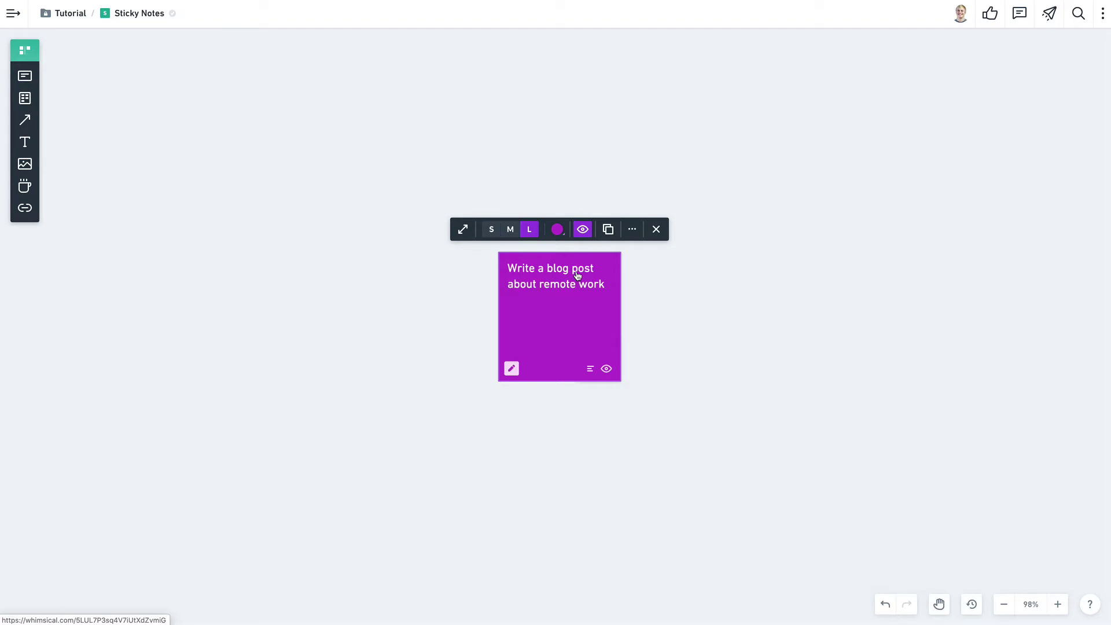
Step: Expand the remote work blog post card and make the word "Images" in its description bold
click(463, 229)
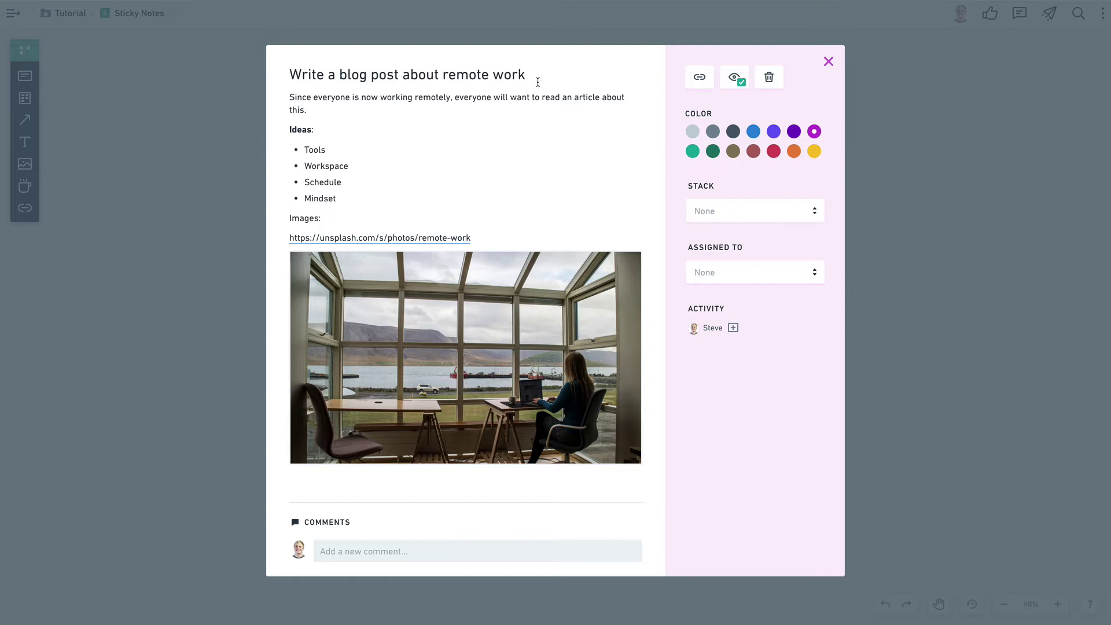
double_click(305, 219)
click(301, 200)
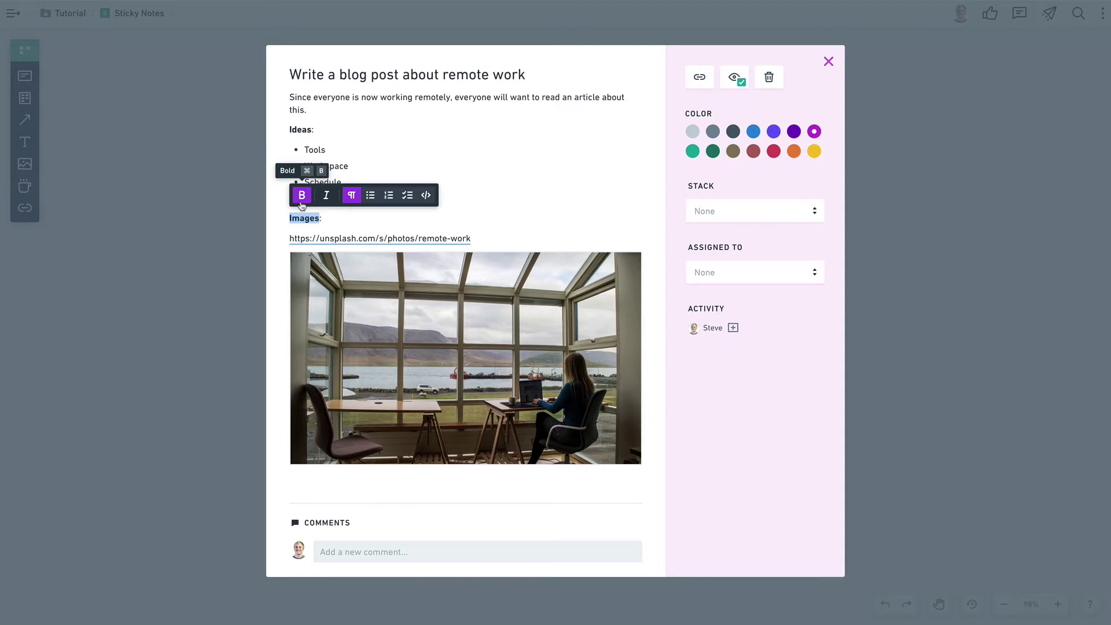
click(360, 149)
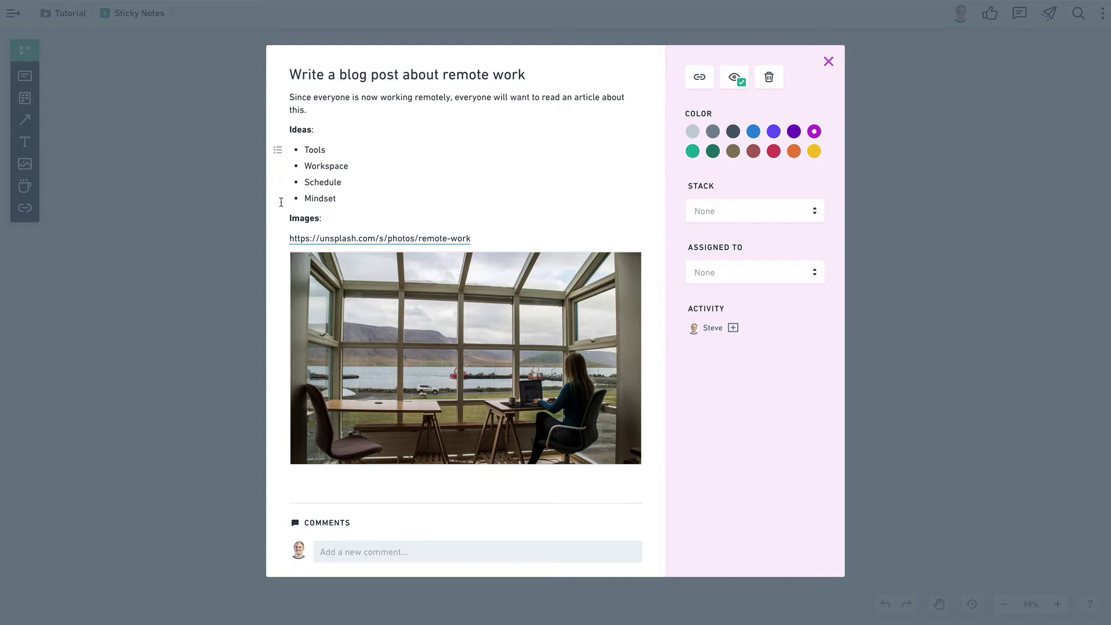
Step: Try formatting the "Tools" bullet under Ideas as a numbered list item and as a checklist item
click(281, 153)
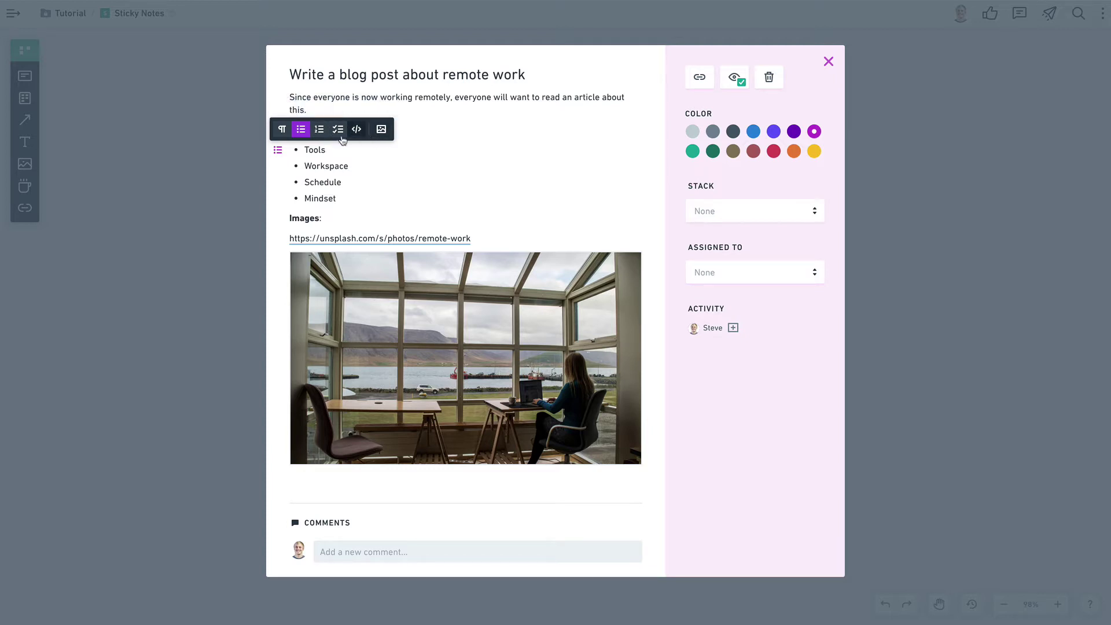
click(314, 129)
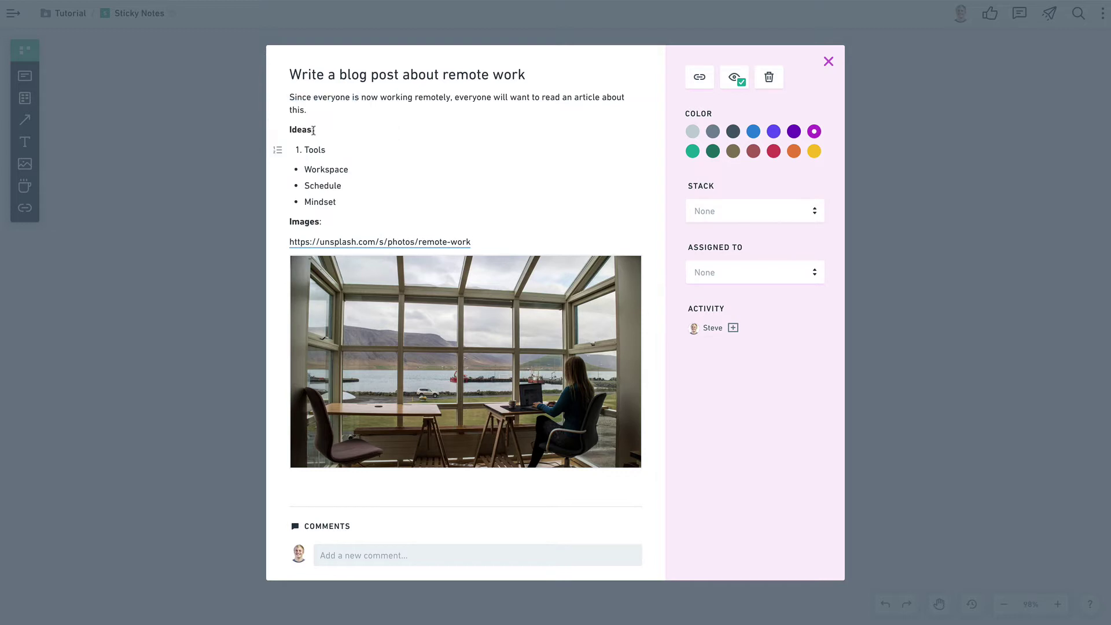
click(278, 150)
click(328, 129)
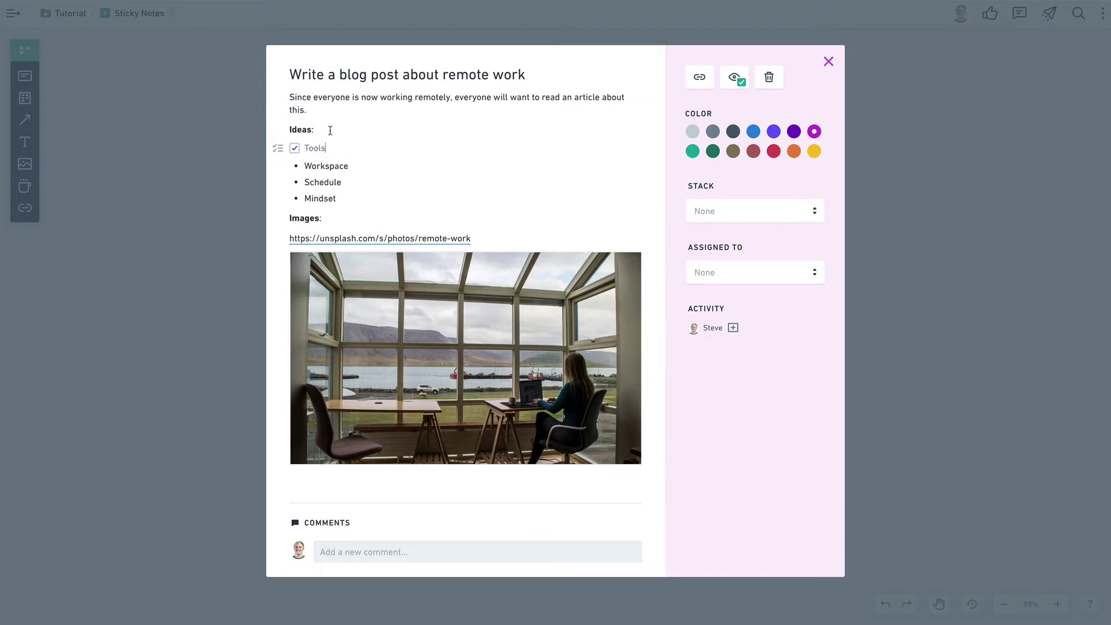
click(295, 149)
click(295, 150)
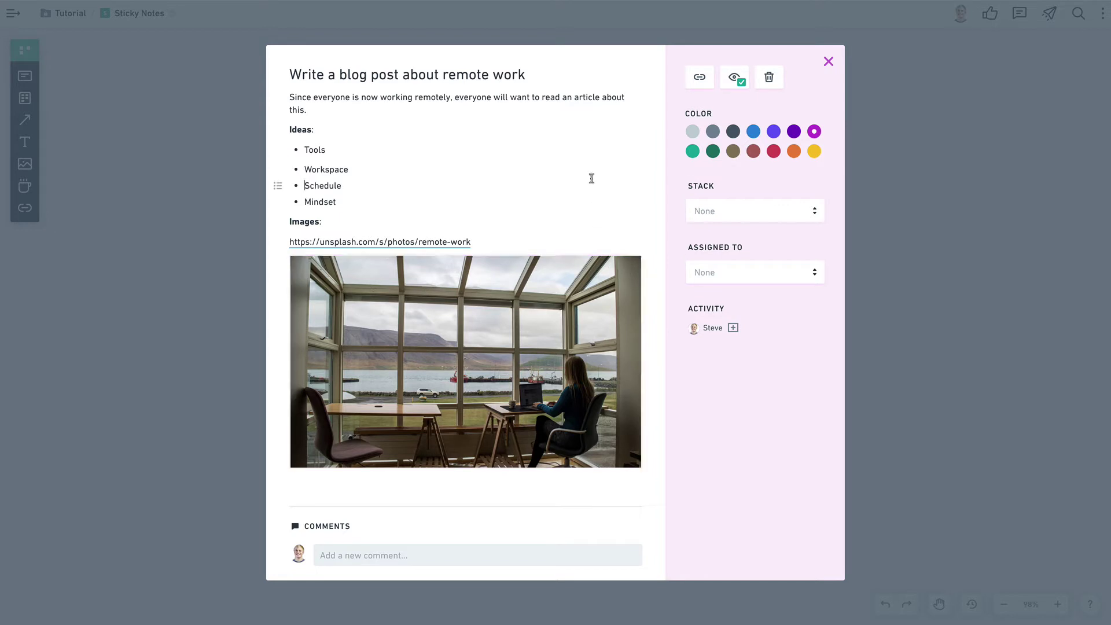
Step: Post the comment "This is a comment" on the expanded card
click(384, 552)
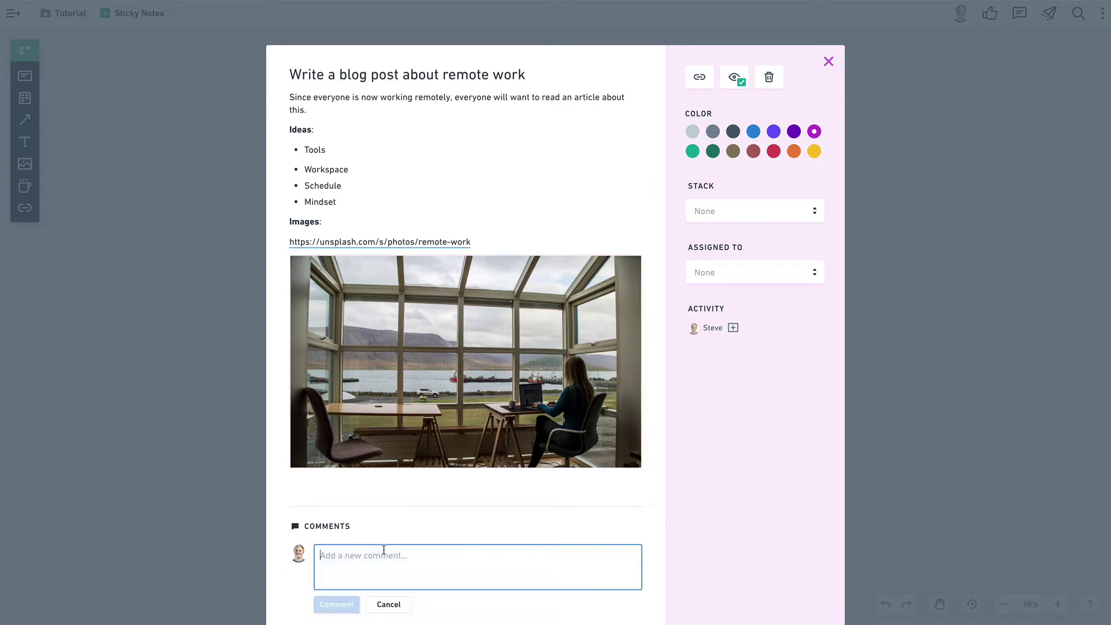
text(This is a co)
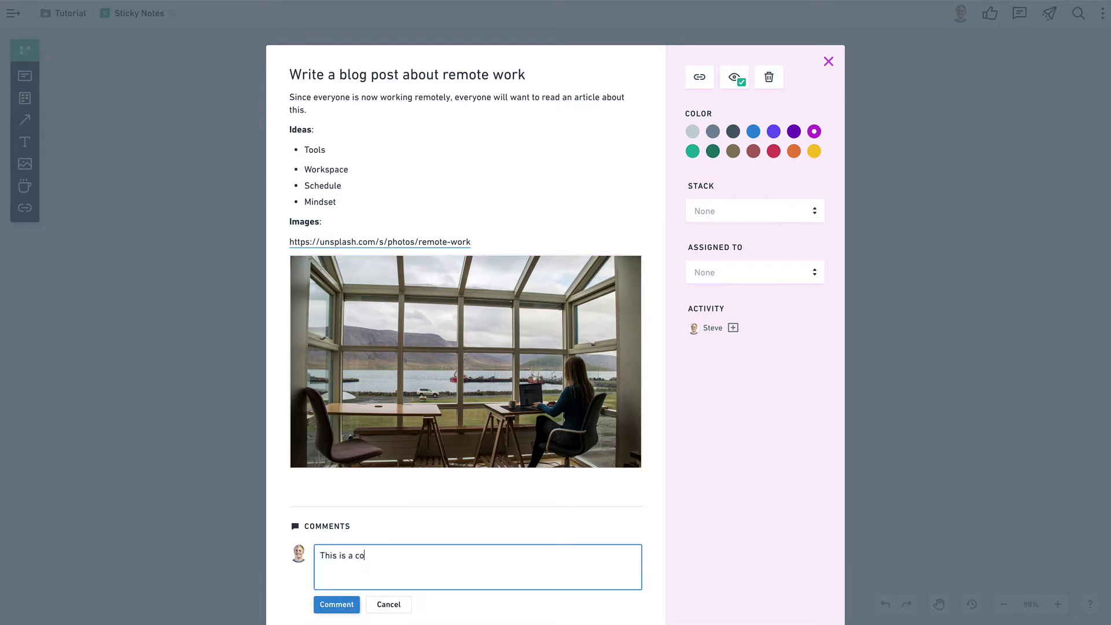
text(mment)
key(Return)
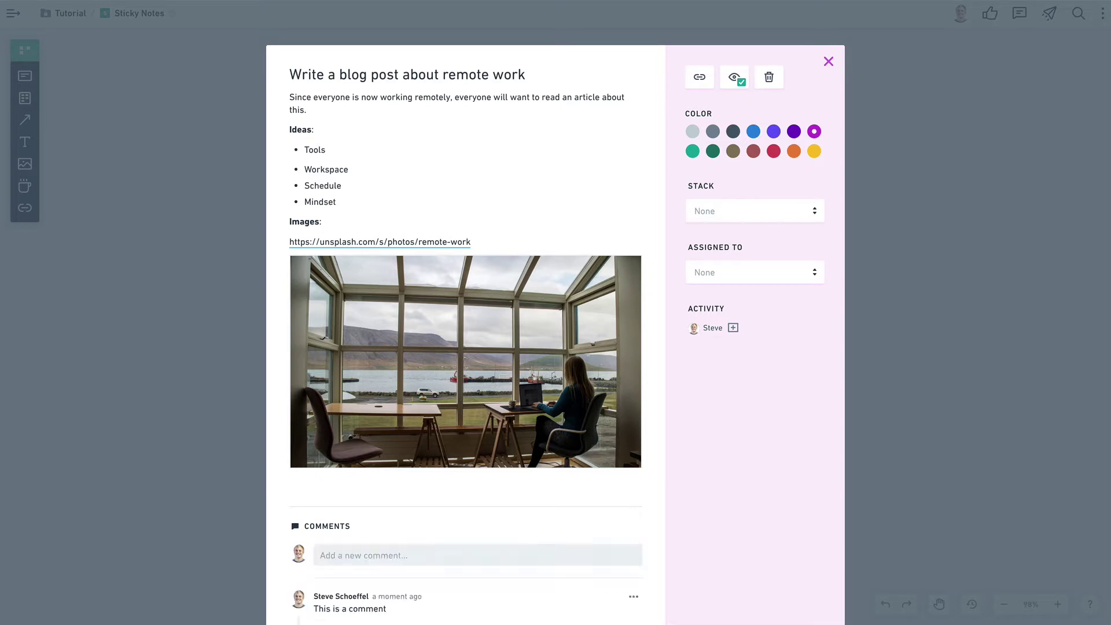
scroll(383, 550, down, 2)
scroll(384, 523, up, 2)
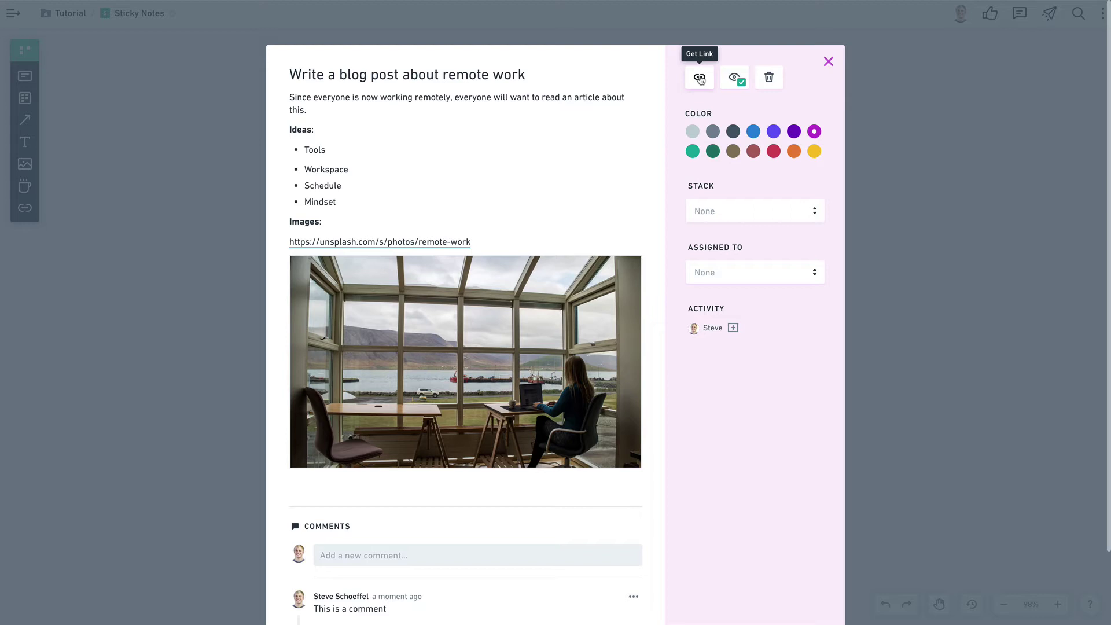
Step: Turn watching off and on again for the card, and recolour it to the blue-violet between blue and purple
click(739, 73)
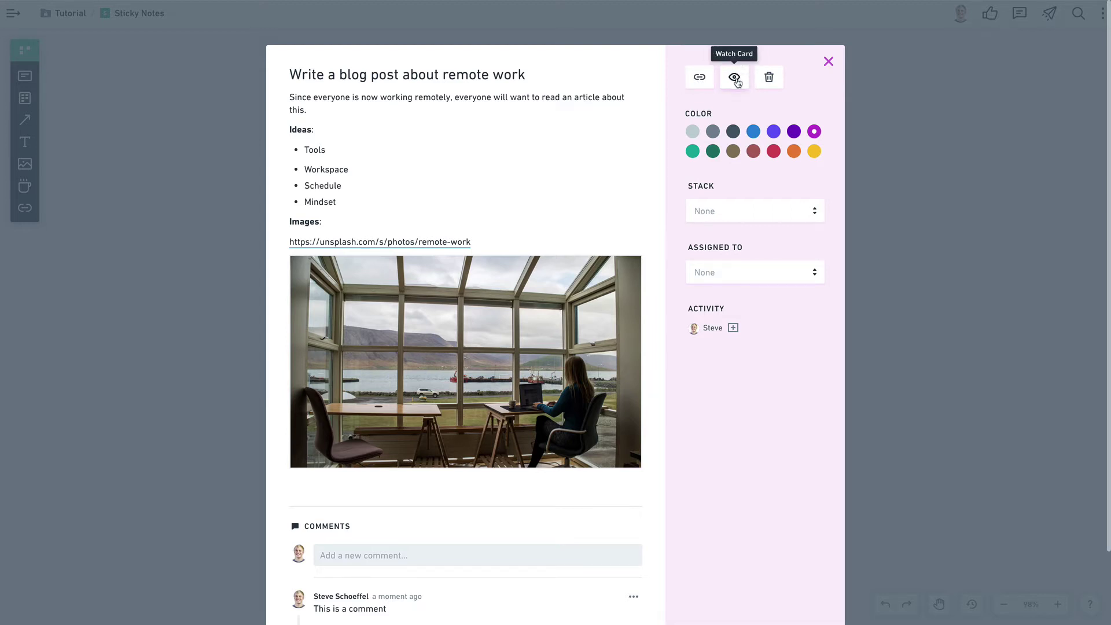
click(739, 73)
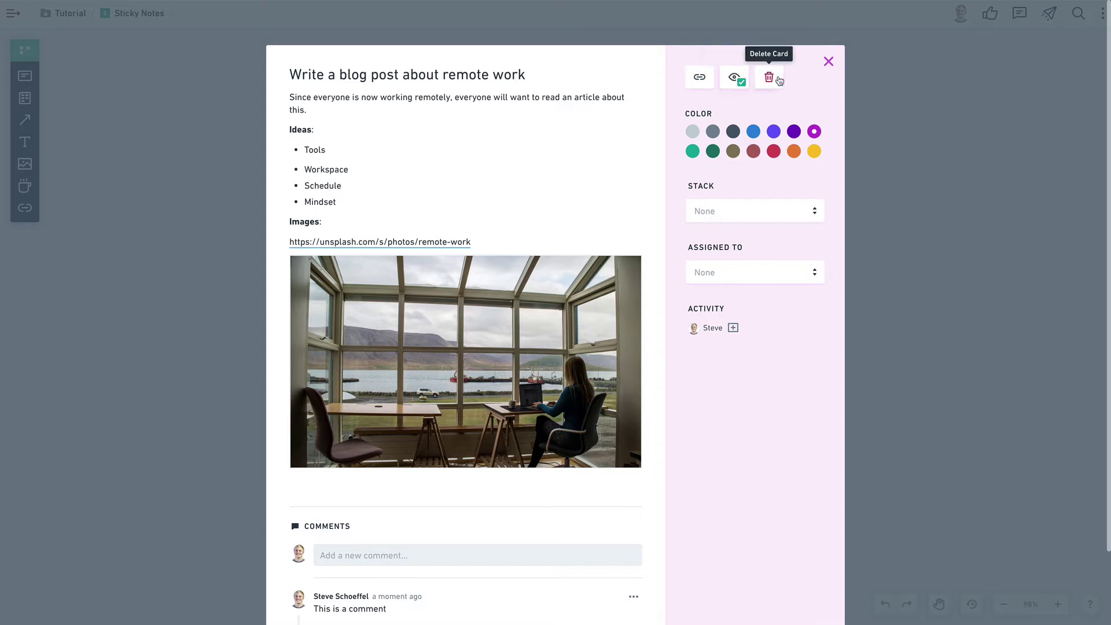
click(793, 131)
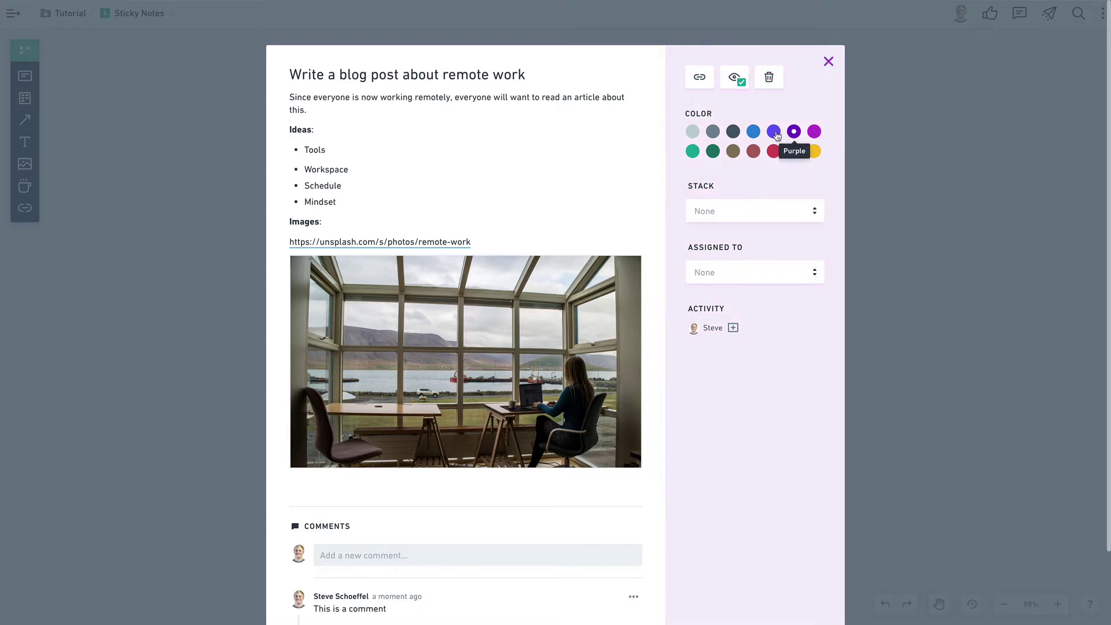
click(775, 135)
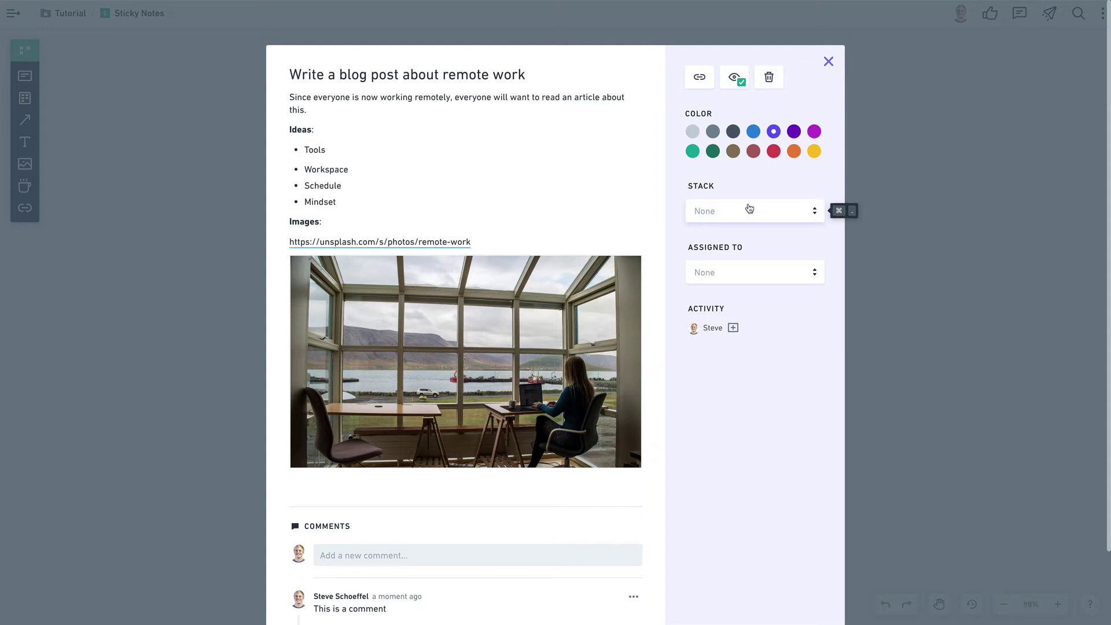
Step: Assign the expanded remote work card to the account owner and close the card
click(749, 210)
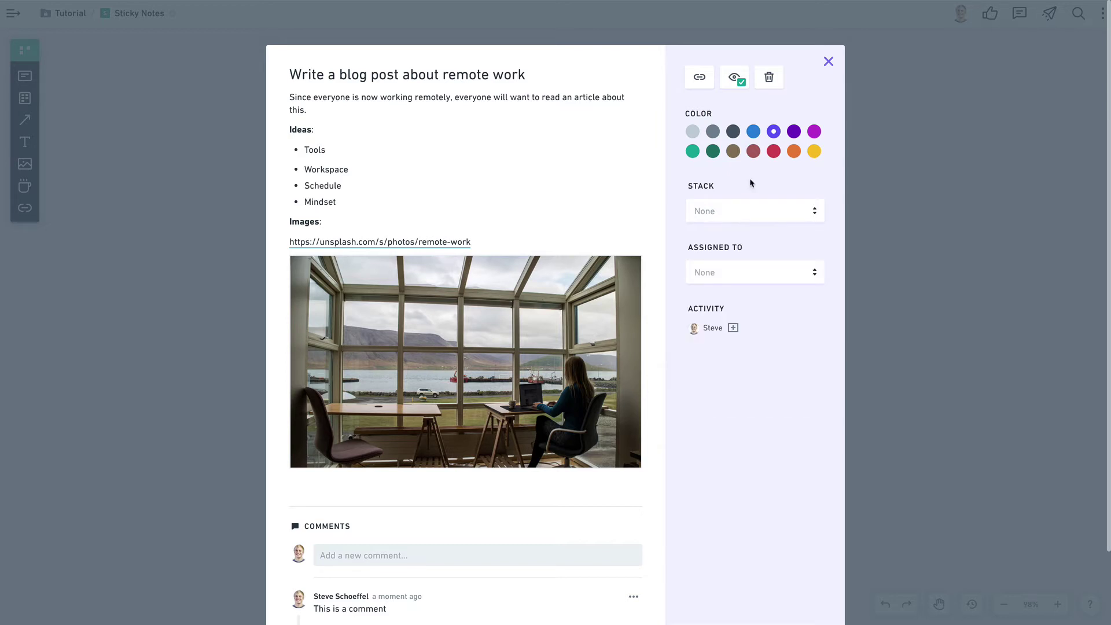
click(735, 280)
click(744, 349)
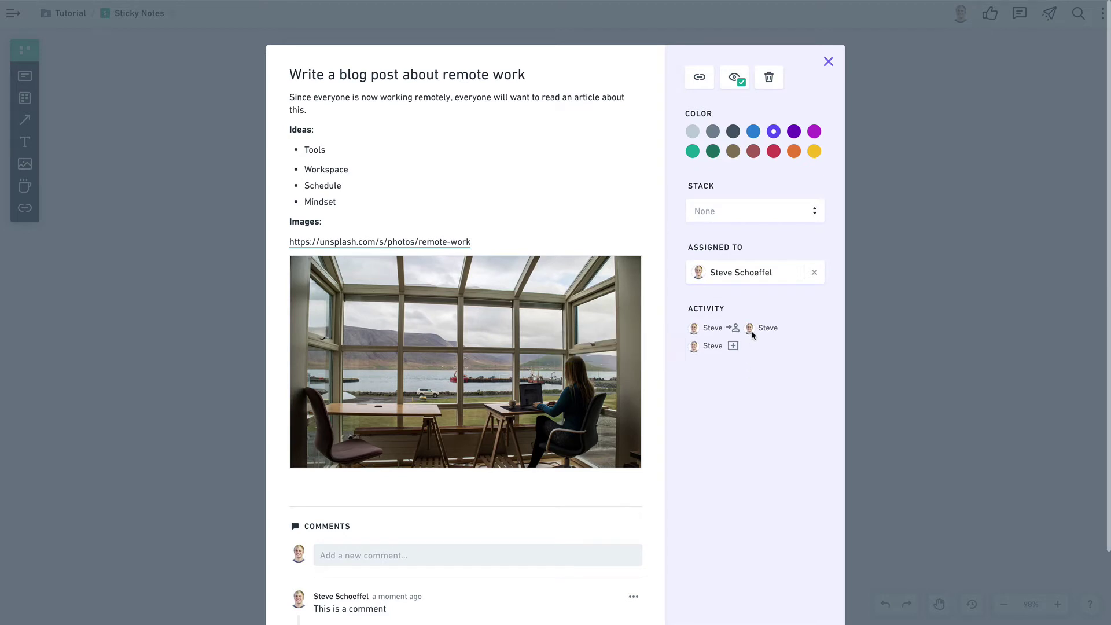
mouse_move(751, 331)
click(831, 65)
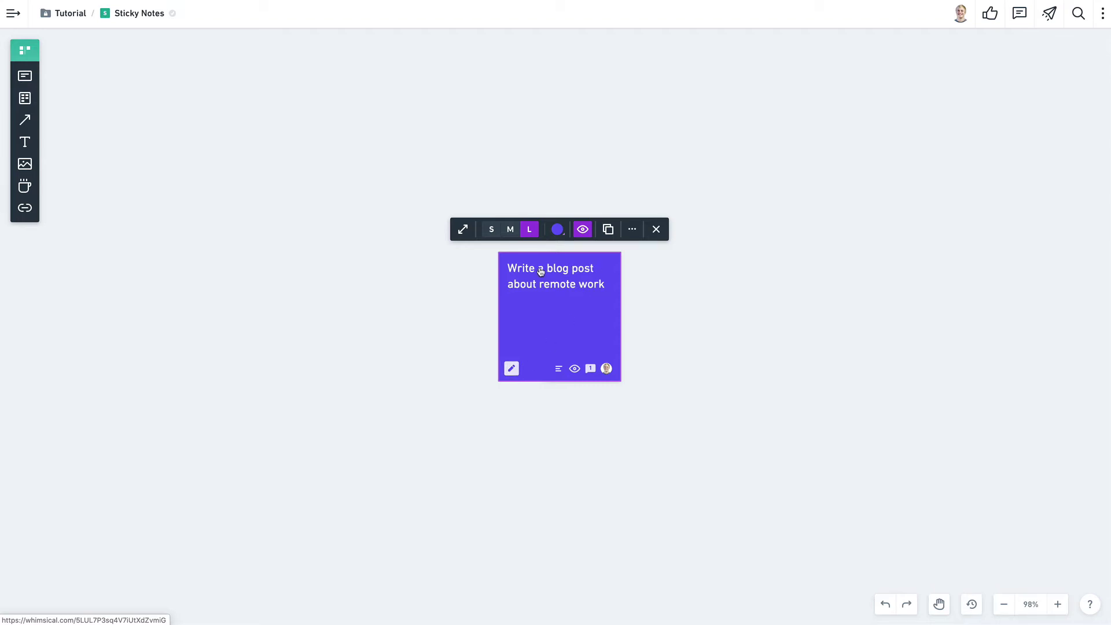
Step: Append "and this is now a really long title on multiple lines" to the remote work card's title
click(513, 369)
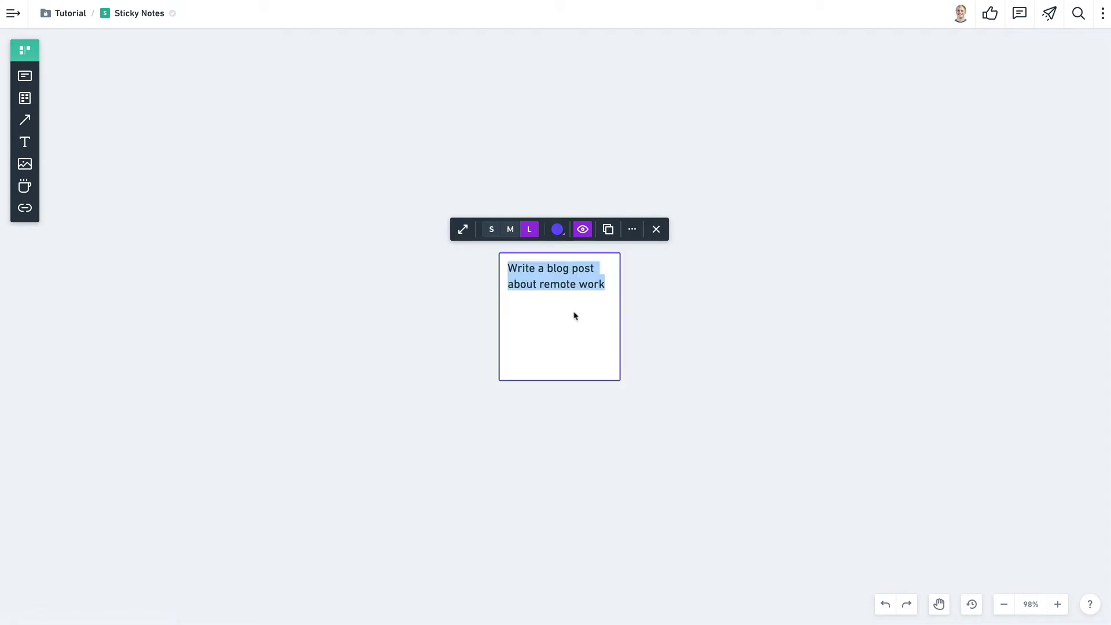
click(607, 282)
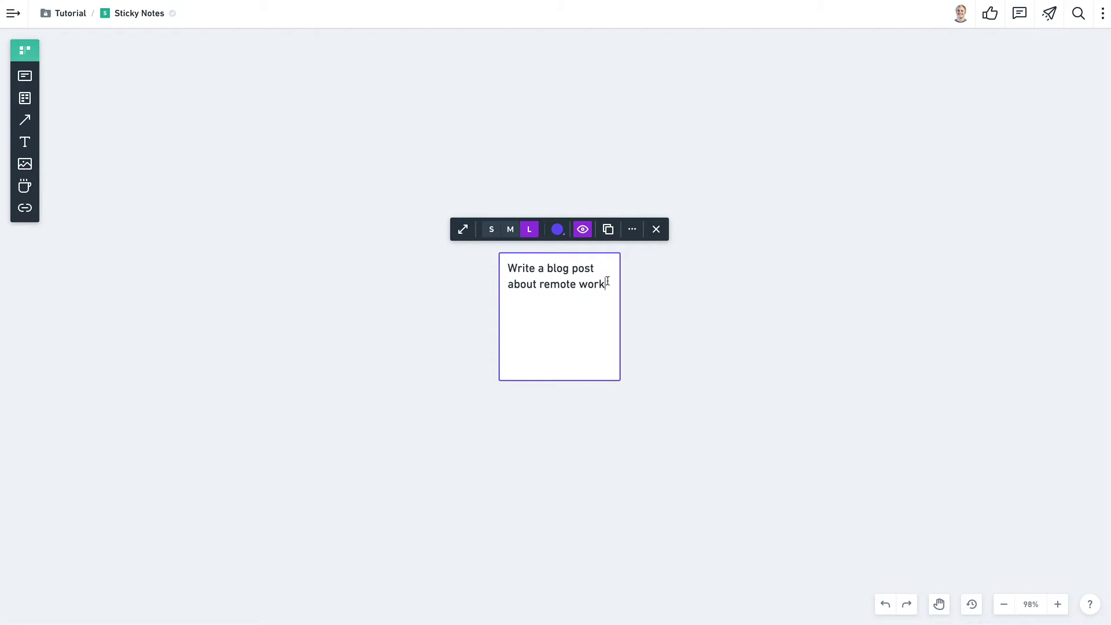
text(and this is now a really long title on multiple lines)
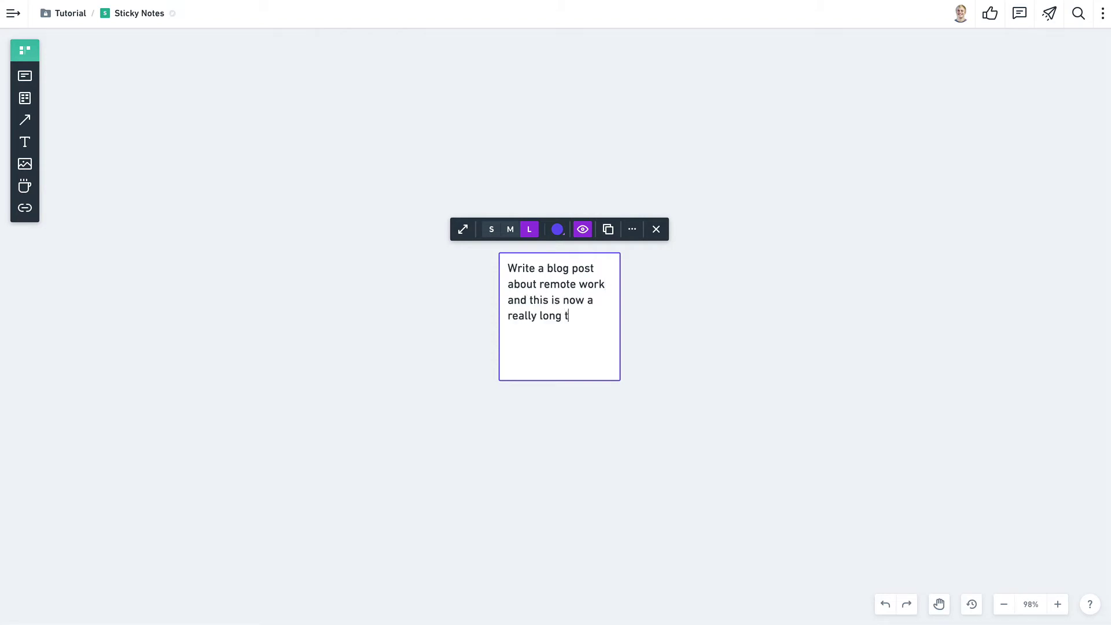
click(705, 283)
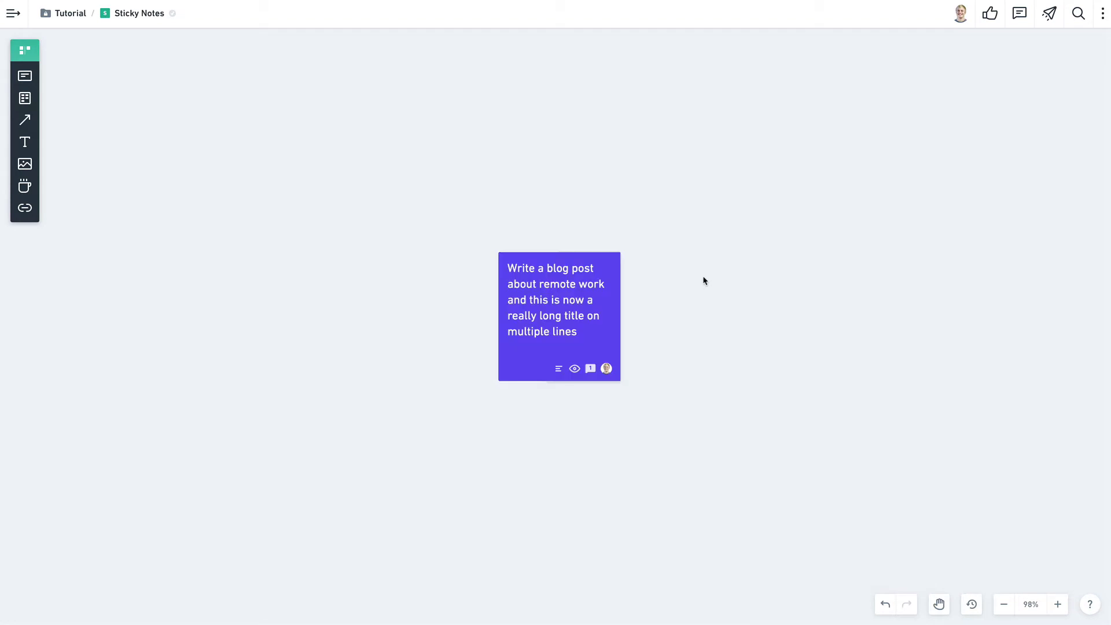
Step: Try the long-titled card at medium and small size, and return it to large
click(514, 337)
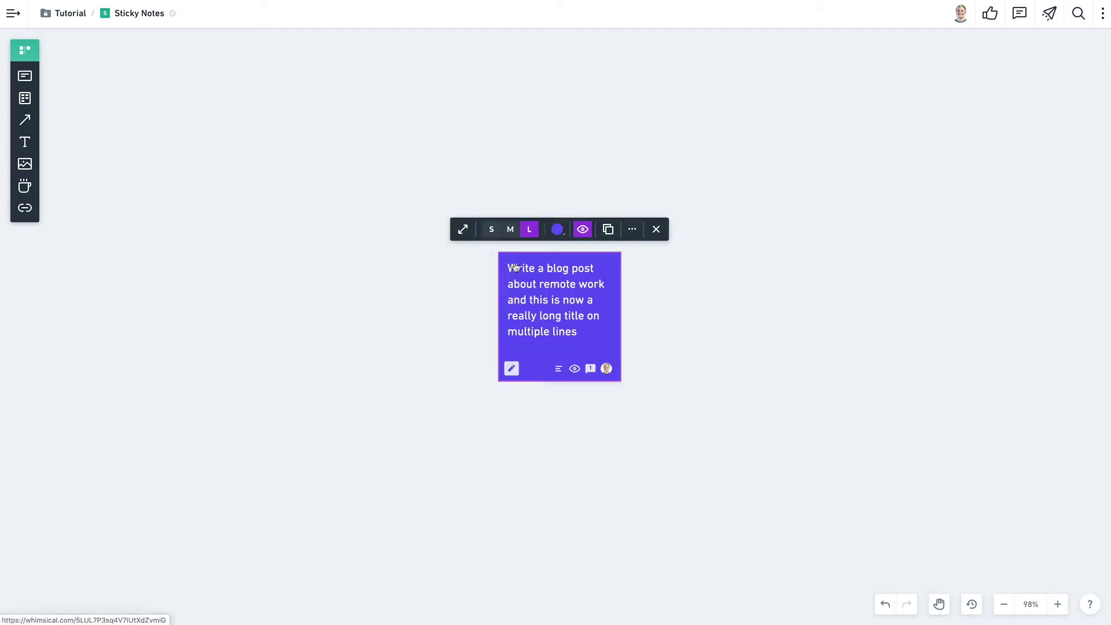
click(510, 230)
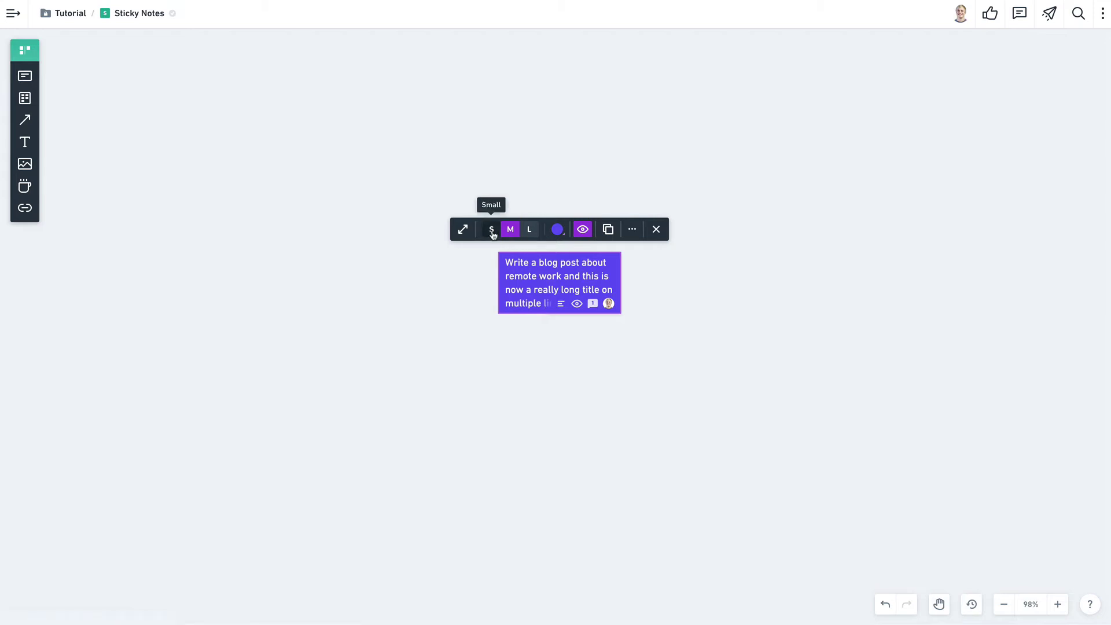
click(492, 230)
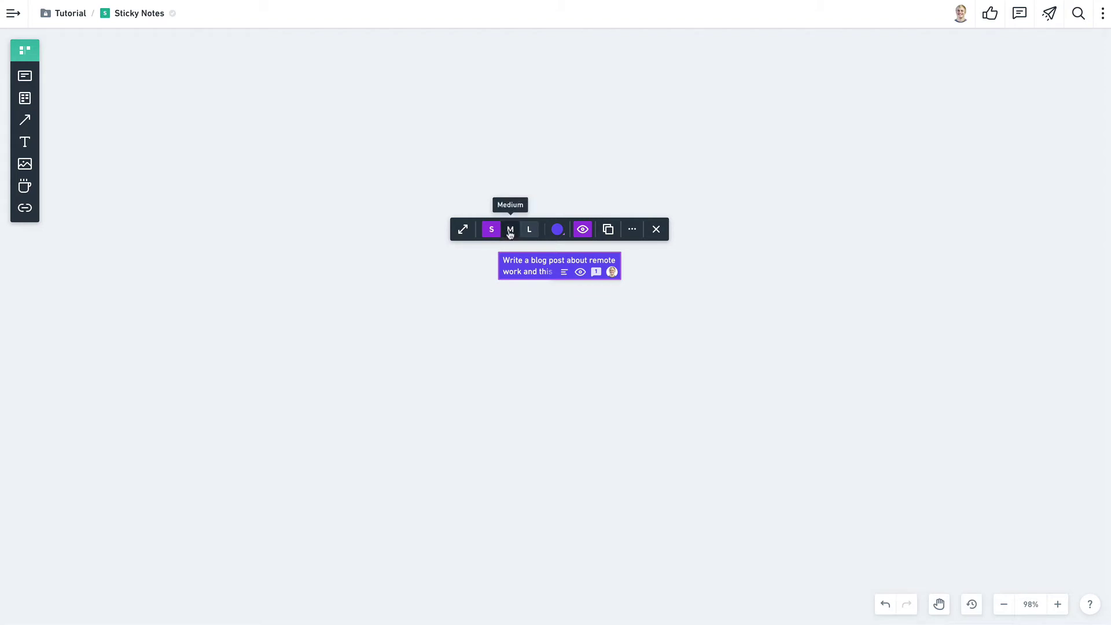
click(510, 231)
click(528, 232)
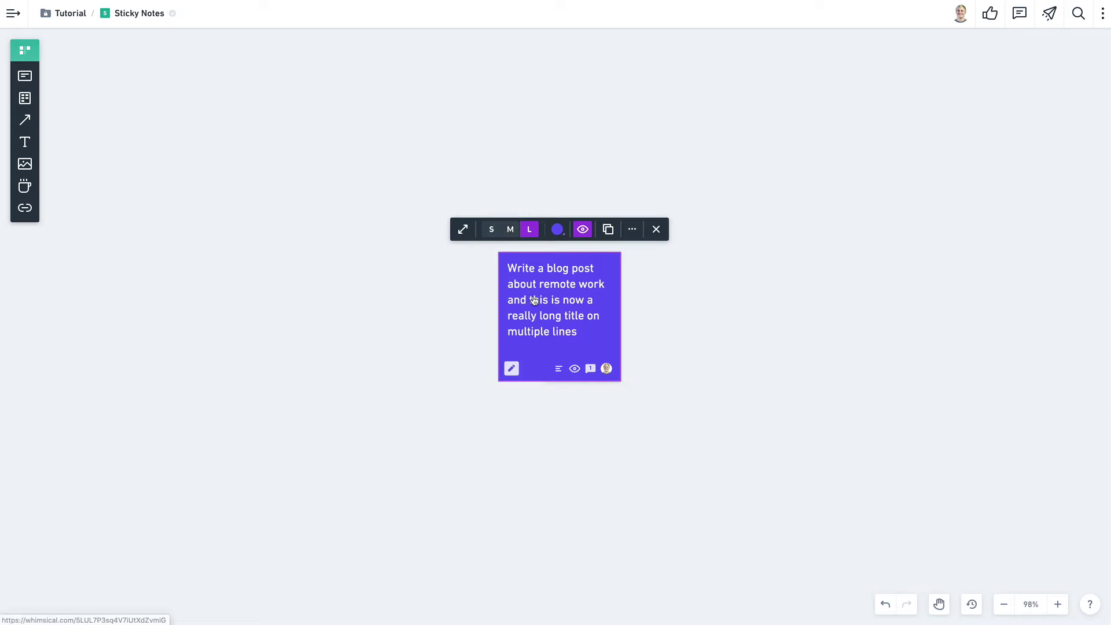
Step: Expand the long-titled card to view its full title and contents, and close it
click(508, 368)
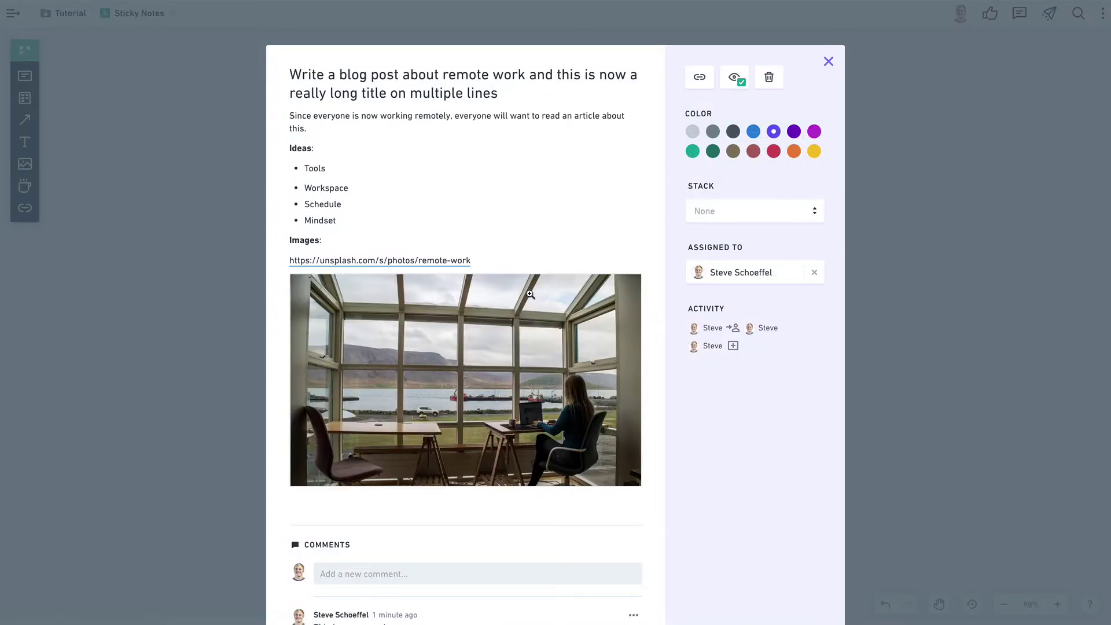
click(878, 302)
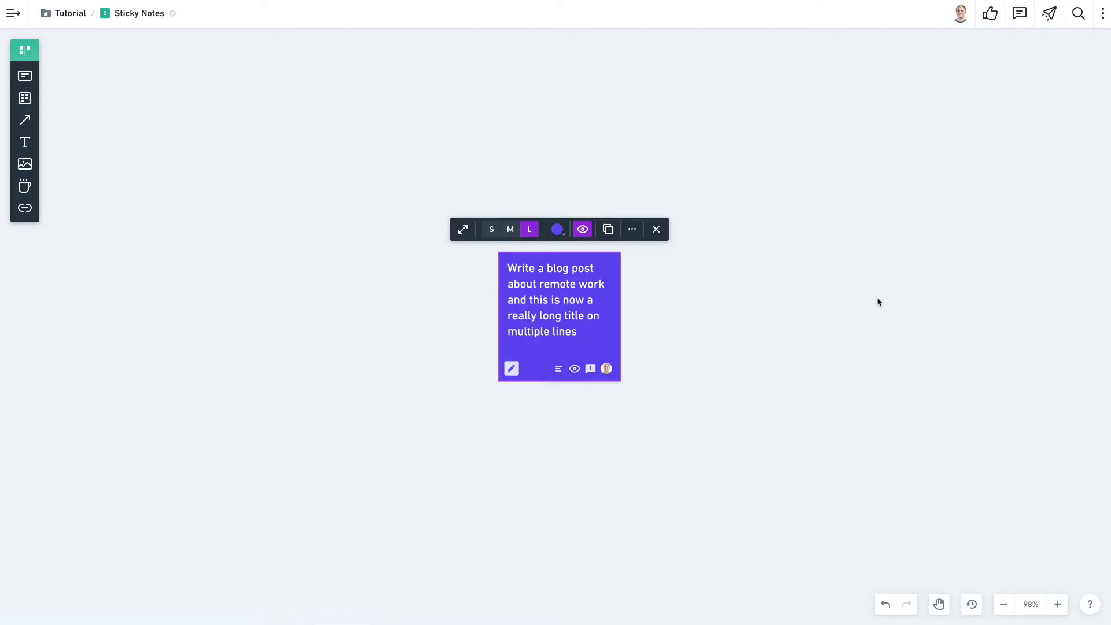
key(ctrl+d)
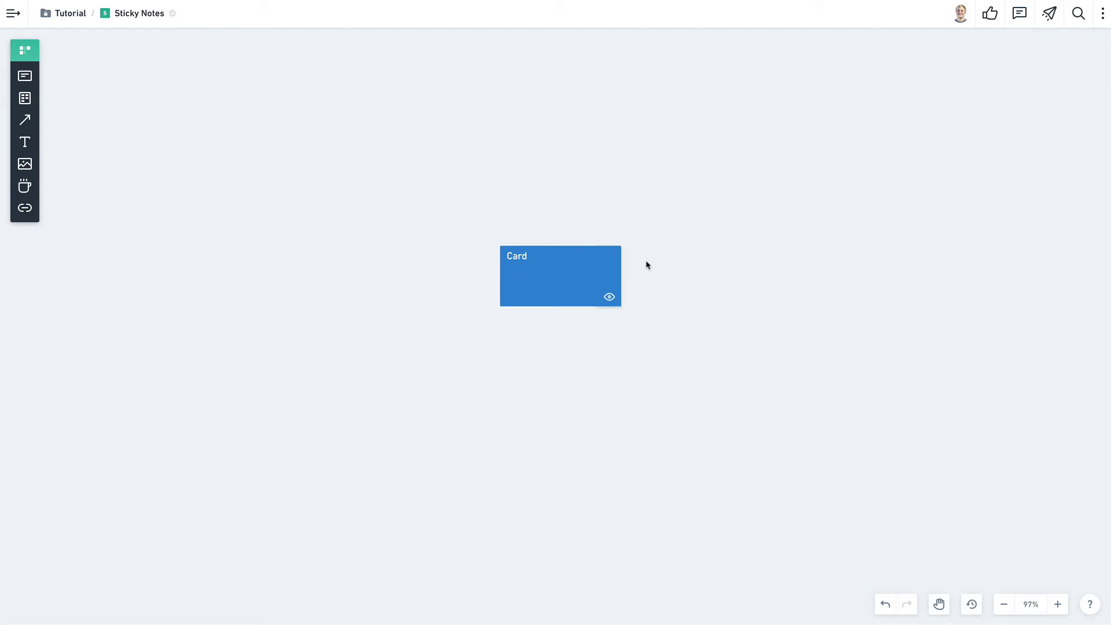
Step: Set the blue card titled "Card" to small size and recolour it to the bright green
click(535, 277)
click(492, 223)
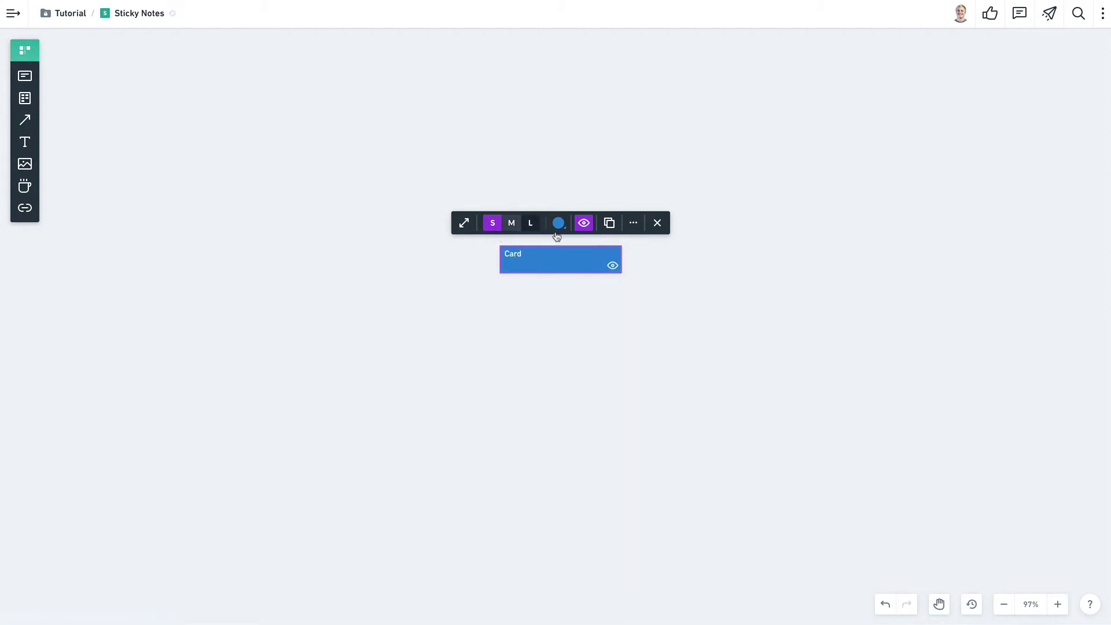
click(558, 230)
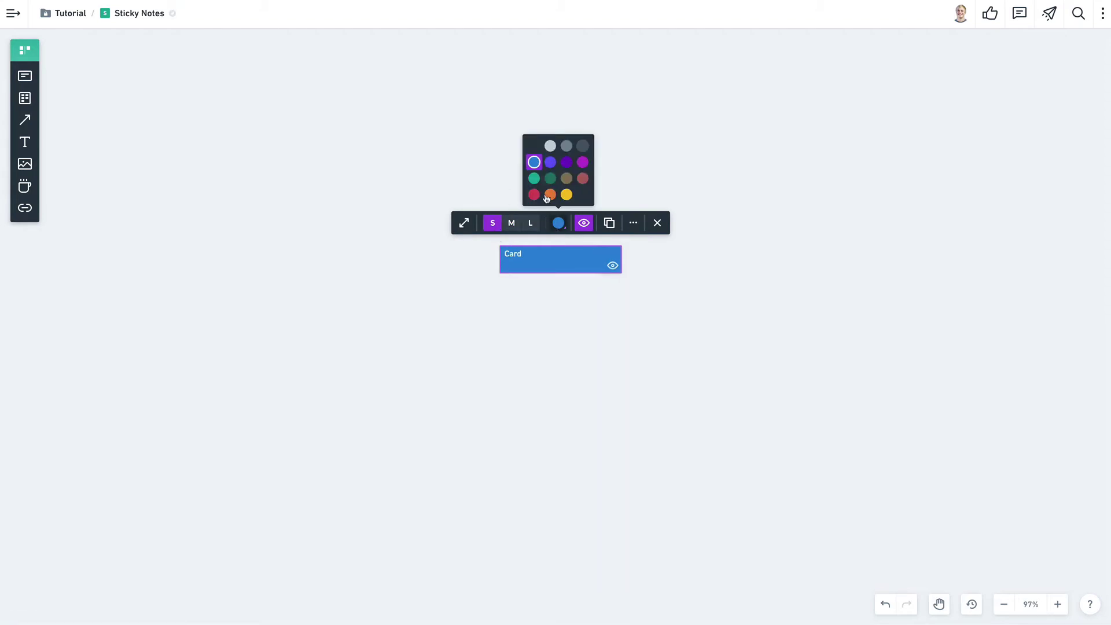
click(535, 179)
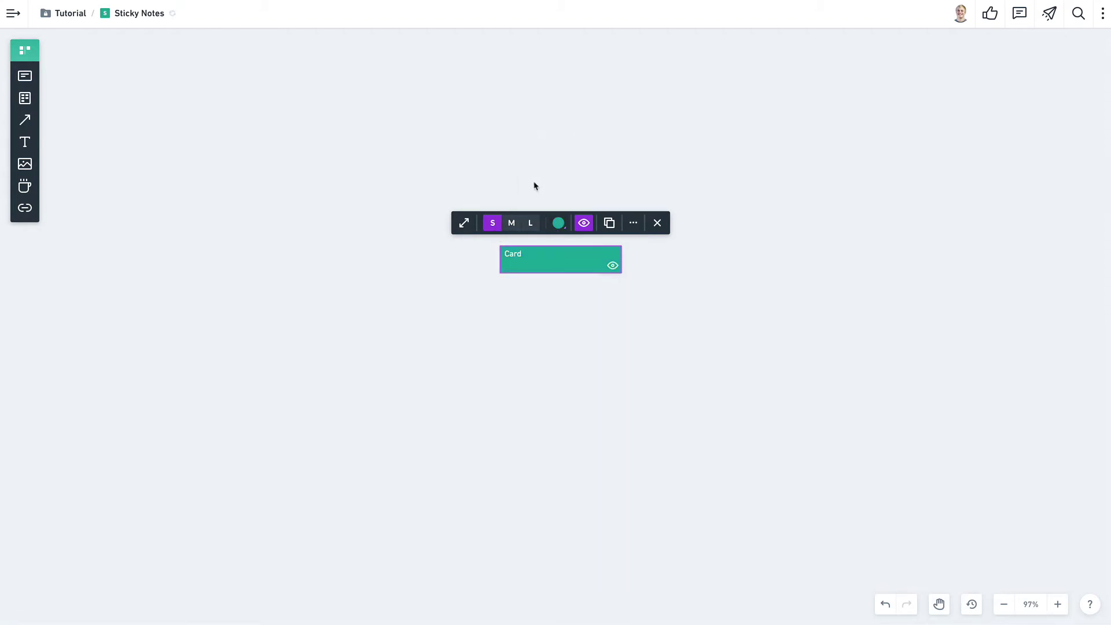
click(530, 324)
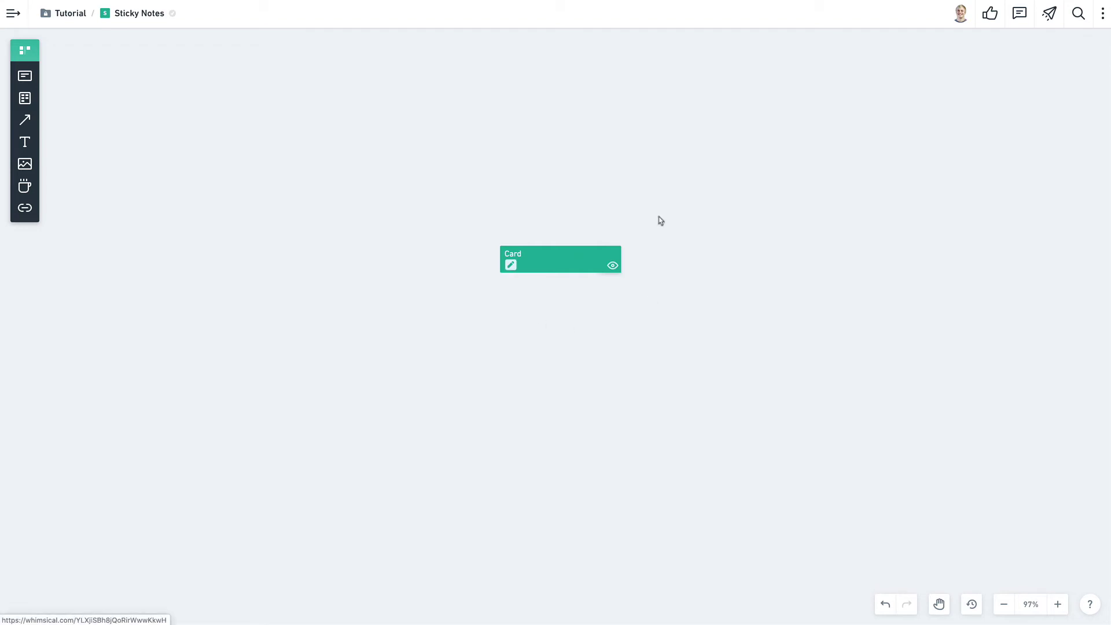
Step: Save the small green card's style as the default style
click(580, 266)
click(631, 223)
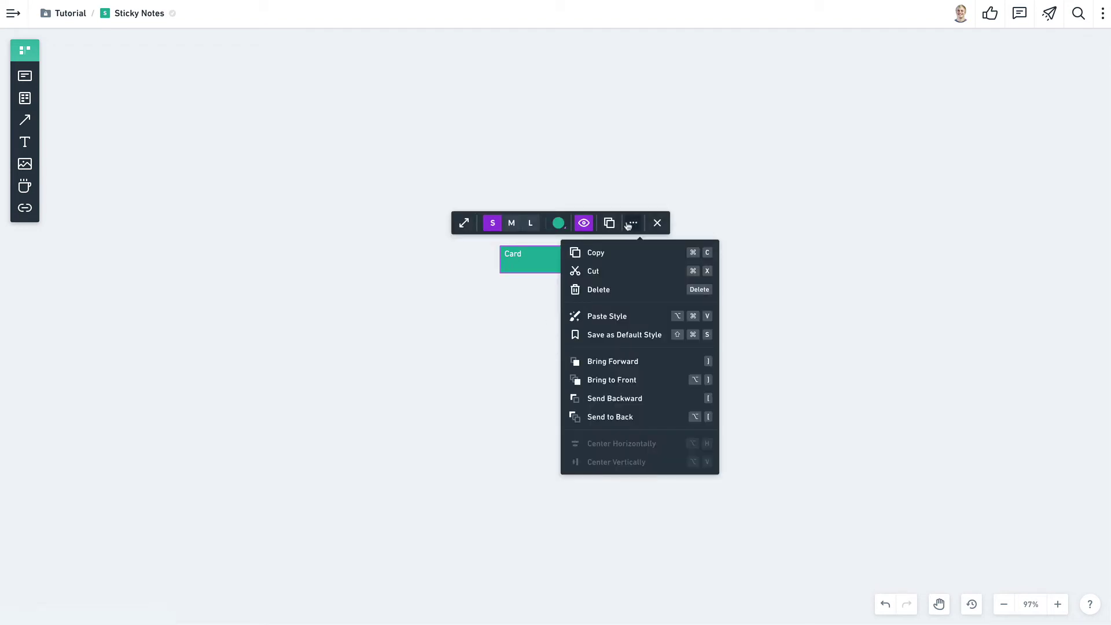
click(619, 335)
click(554, 313)
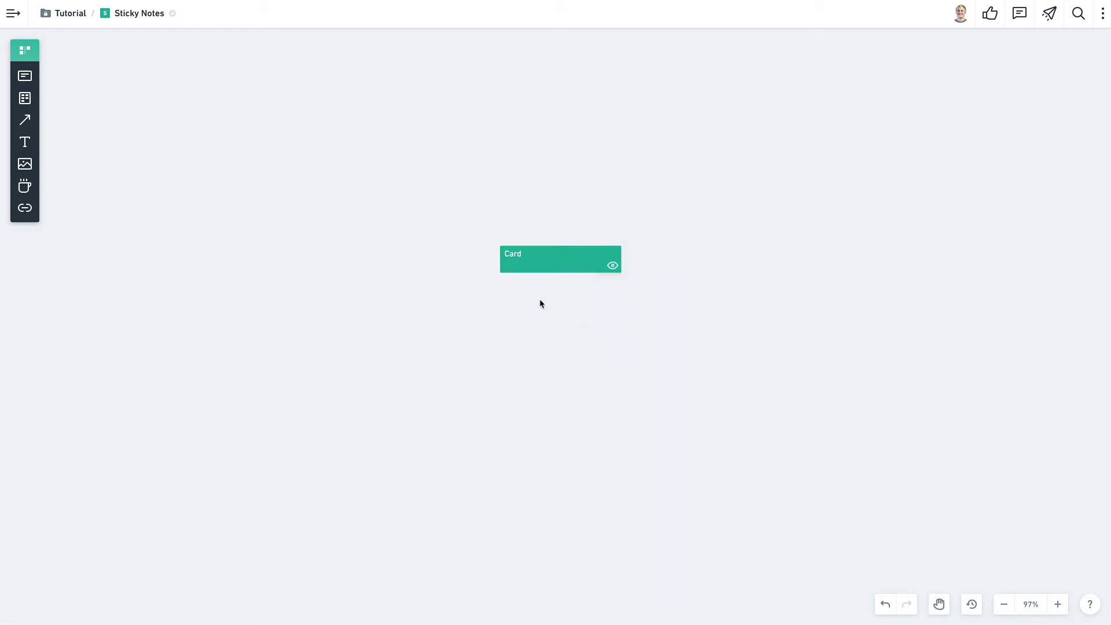
Step: Add a new untitled card in the default style directly below the green card
key(a)
click(501, 288)
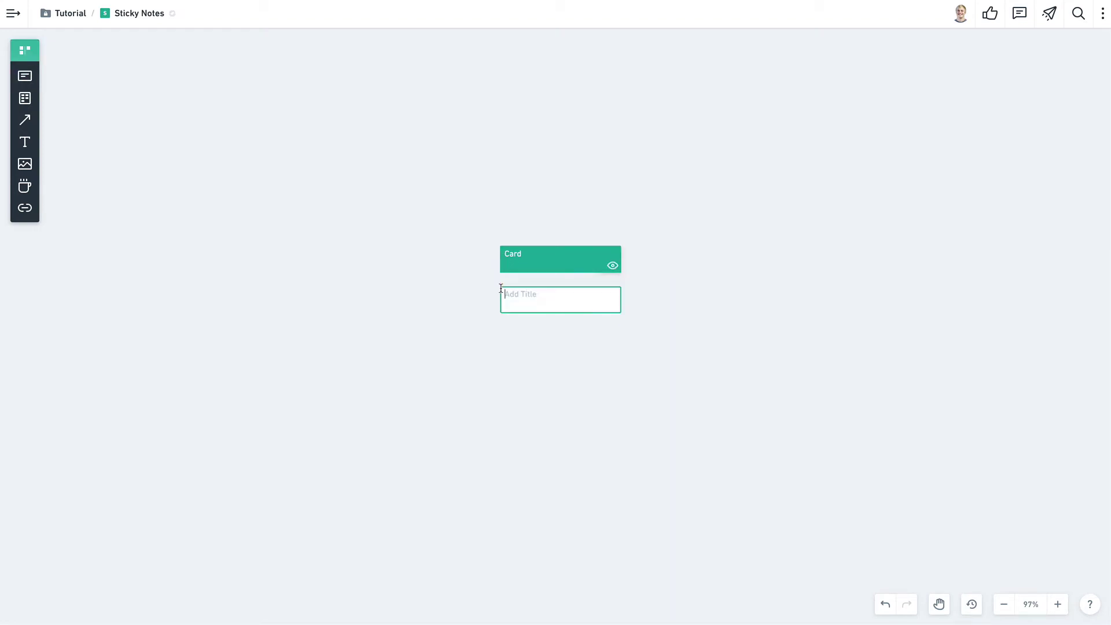
click(542, 328)
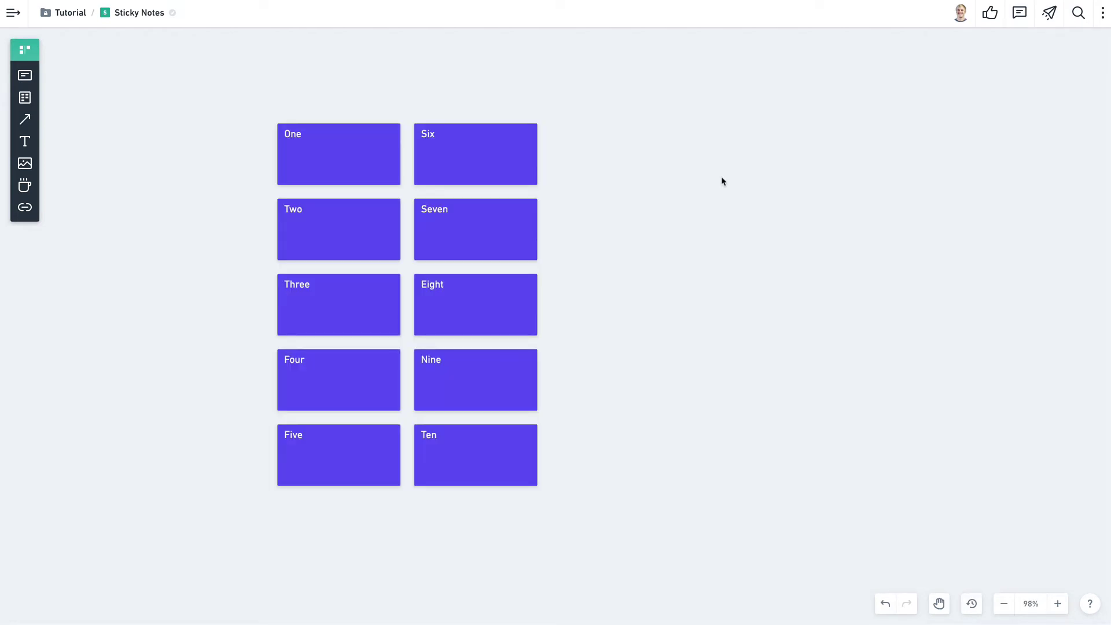
Step: Draw a tall stack beside the two columns of cards and title it "Stack"
click(26, 101)
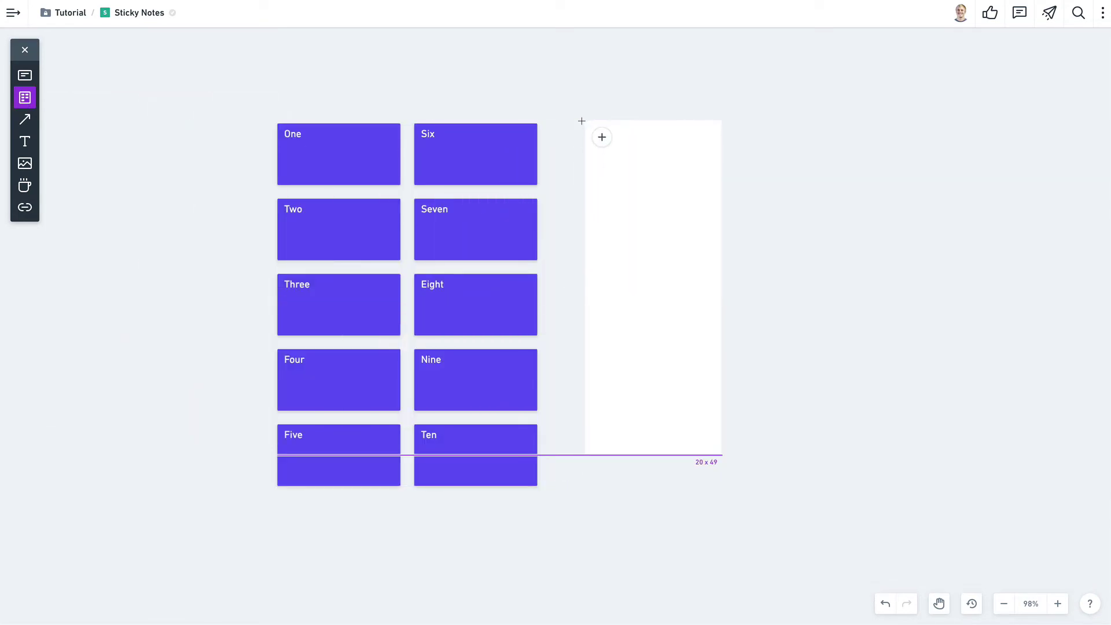
drag(582, 121, 759, 492)
text(Stac)
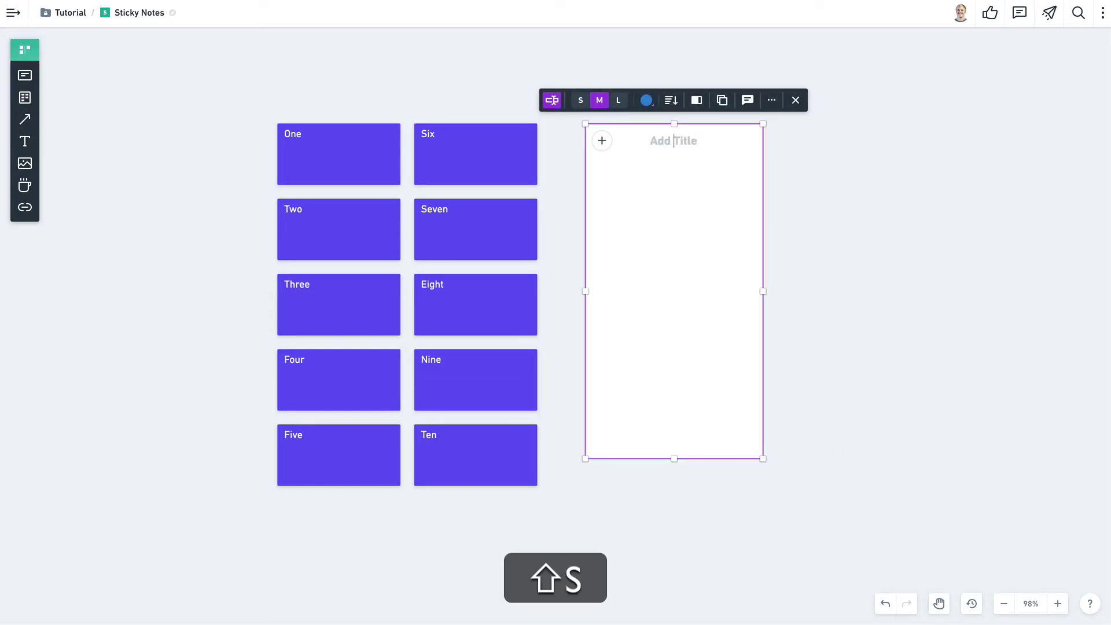
text(k)
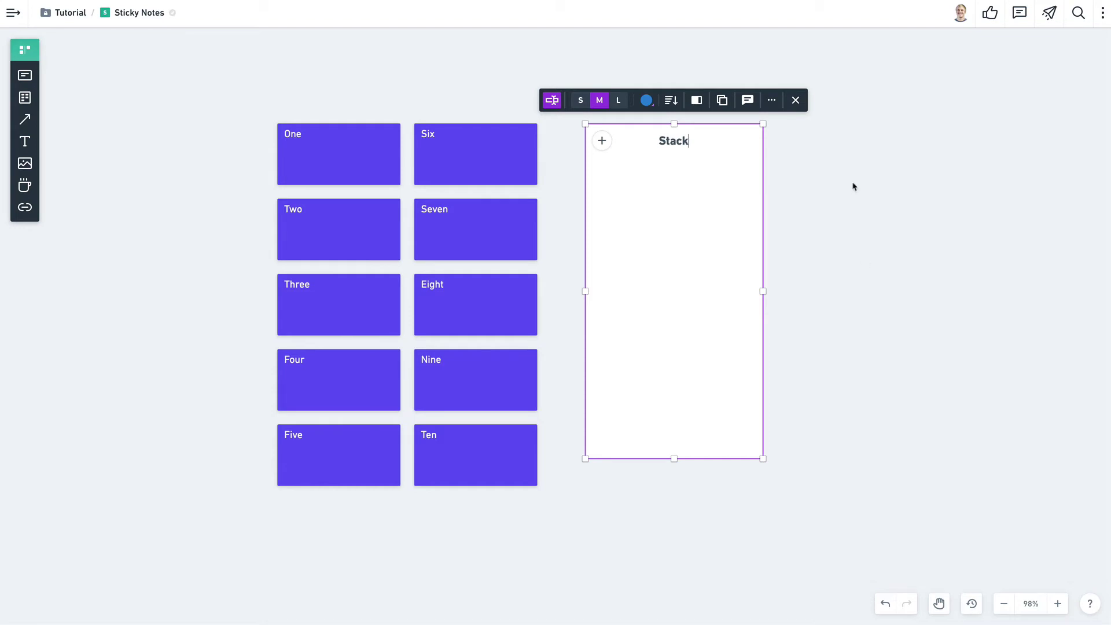
click(853, 187)
Step: Duplicate the empty stack beside the original and deselect the copy
click(599, 234)
key(super+d)
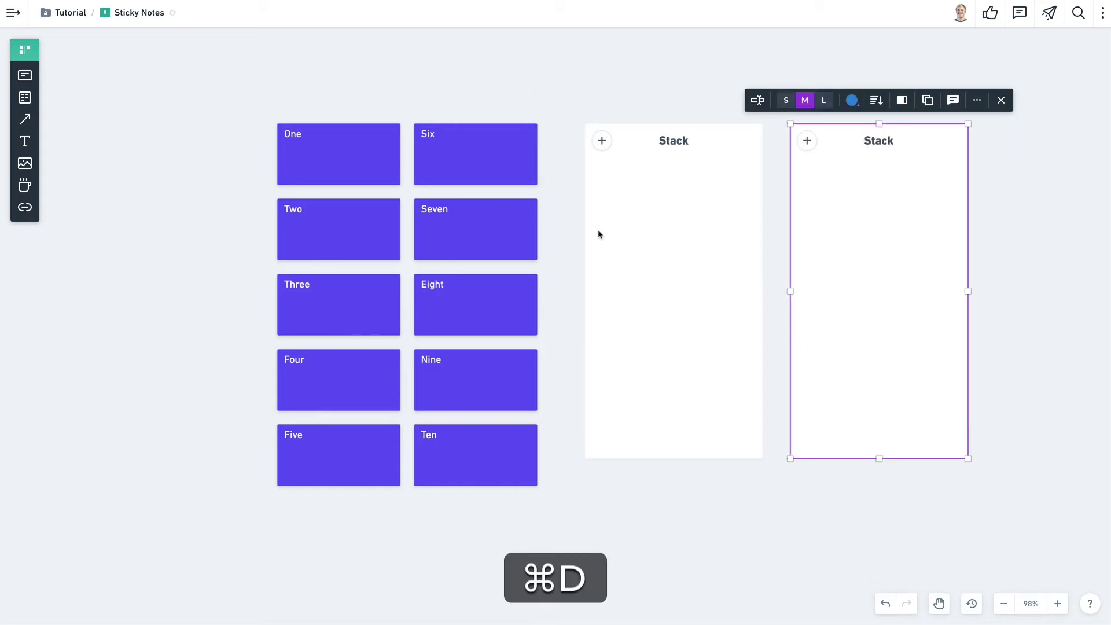
click(598, 68)
Step: Move all ten cards, One to Ten, into the first stack
drag(225, 115, 537, 490)
drag(474, 392, 674, 360)
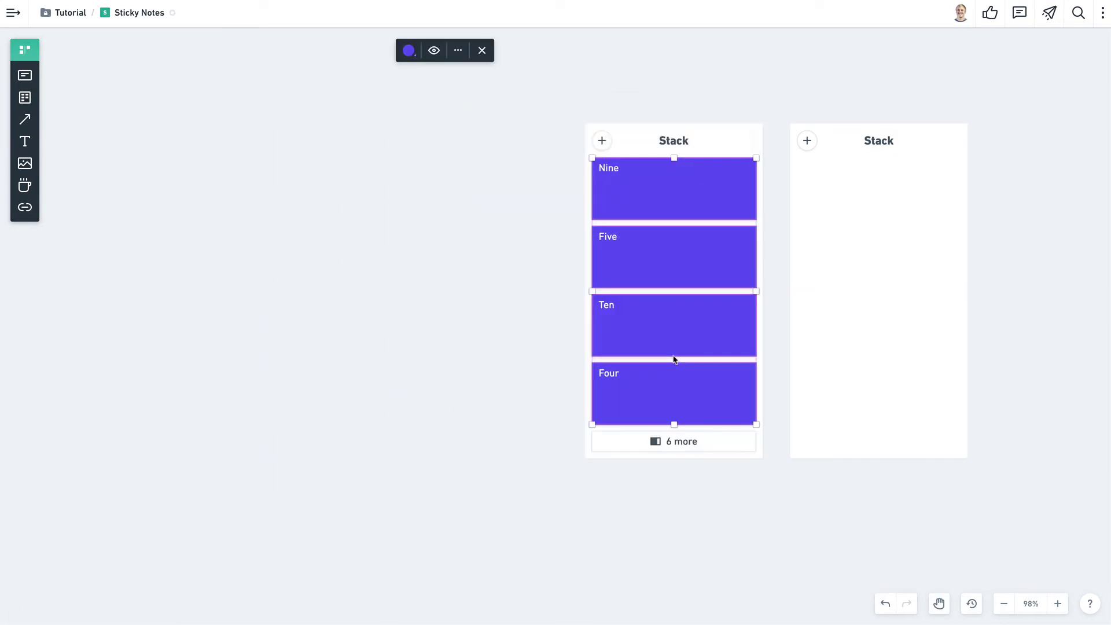
click(523, 253)
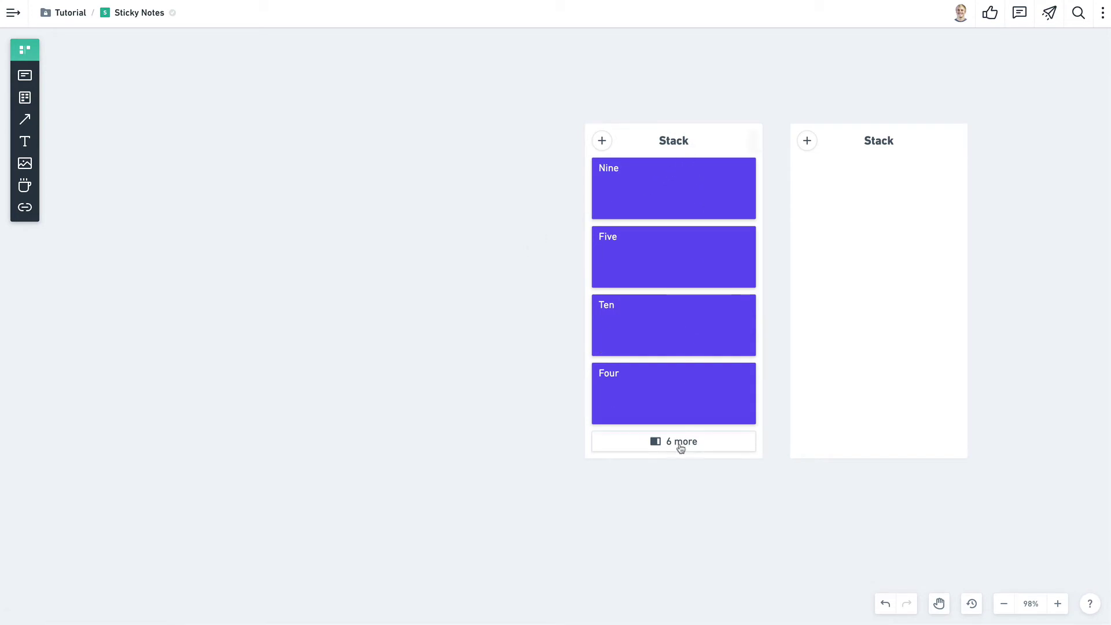
Step: Rename the stack holding the cards as "Stack 1"
click(711, 145)
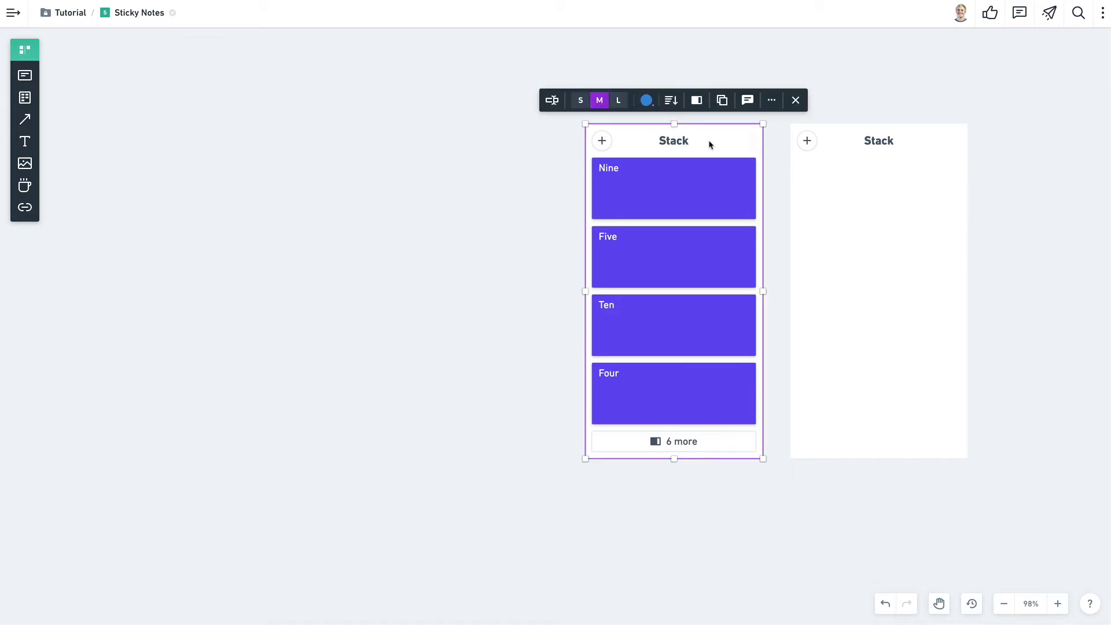
click(555, 103)
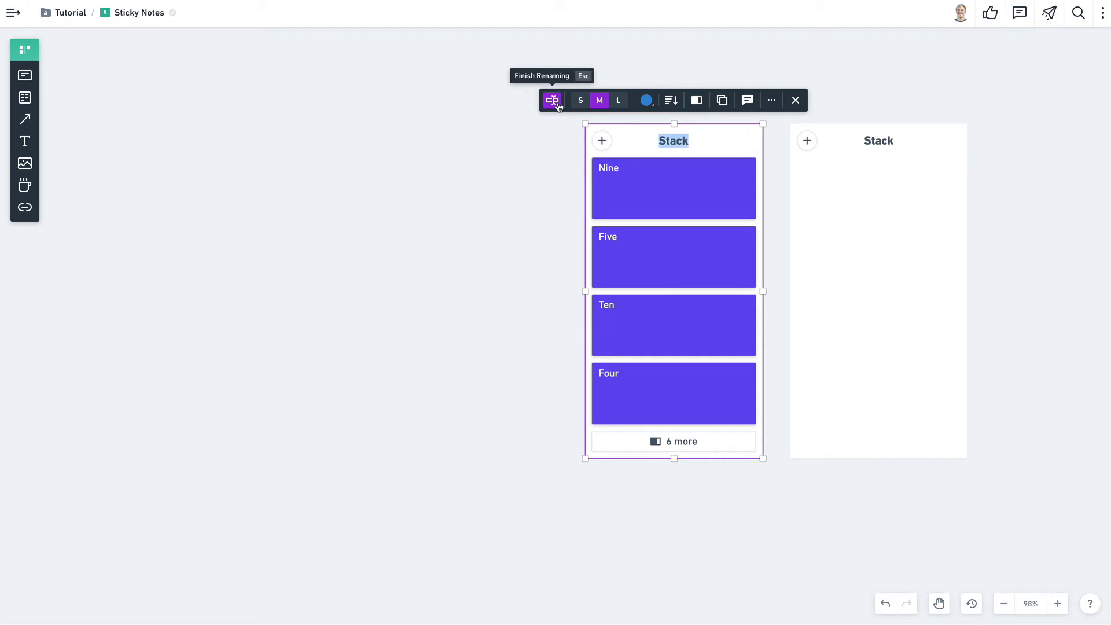
key(Right)
text(1)
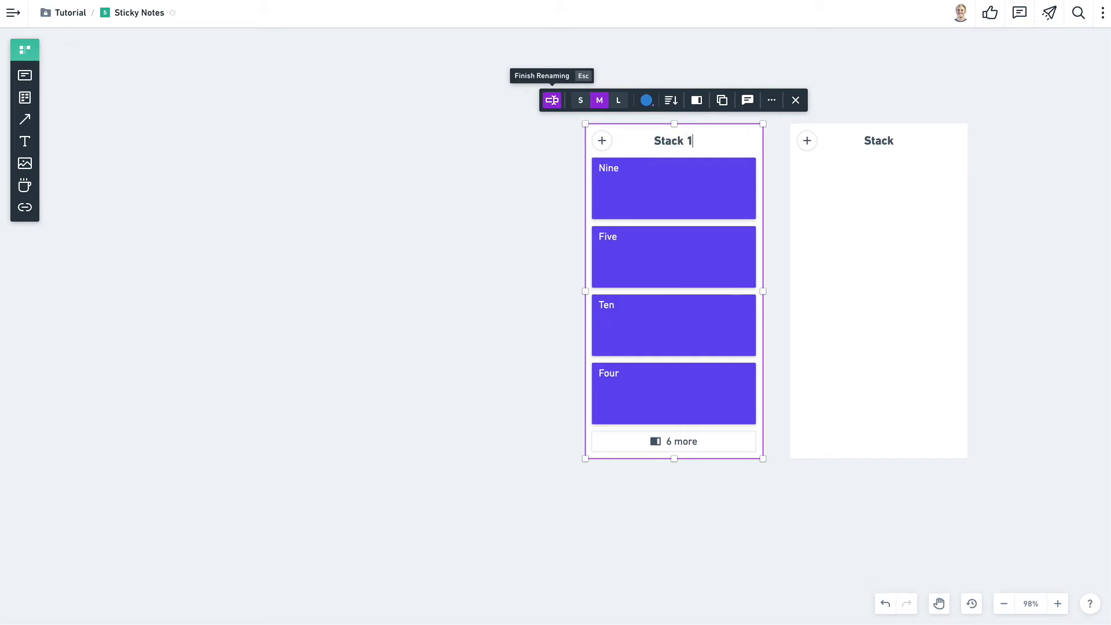
Step: Set Stack 1's card size to small and its default card colour to the bright green
click(579, 102)
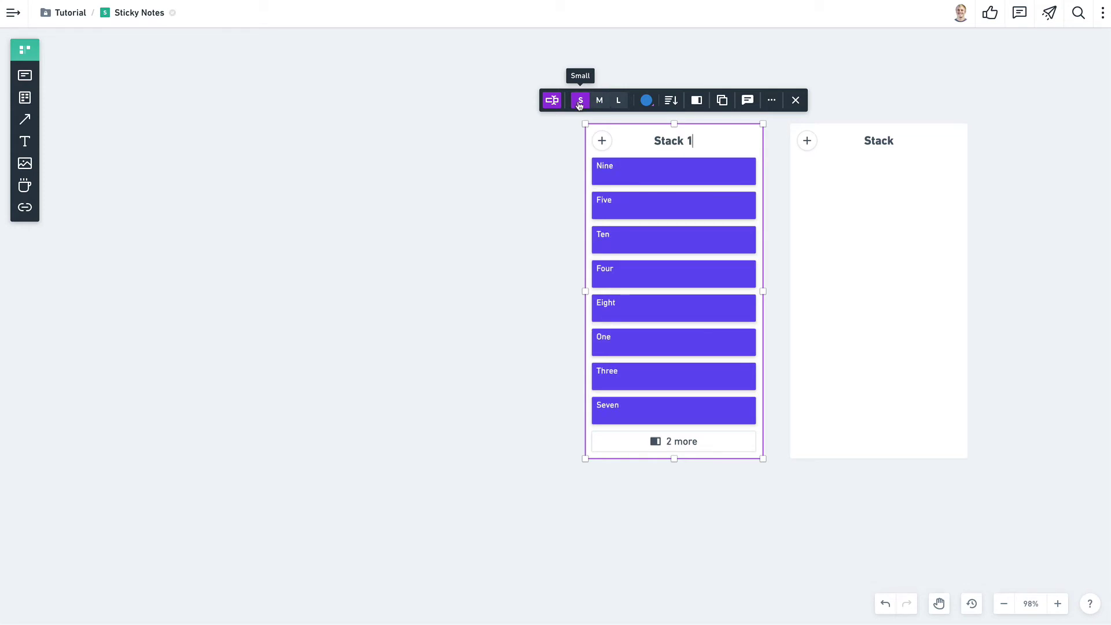
click(645, 101)
click(621, 144)
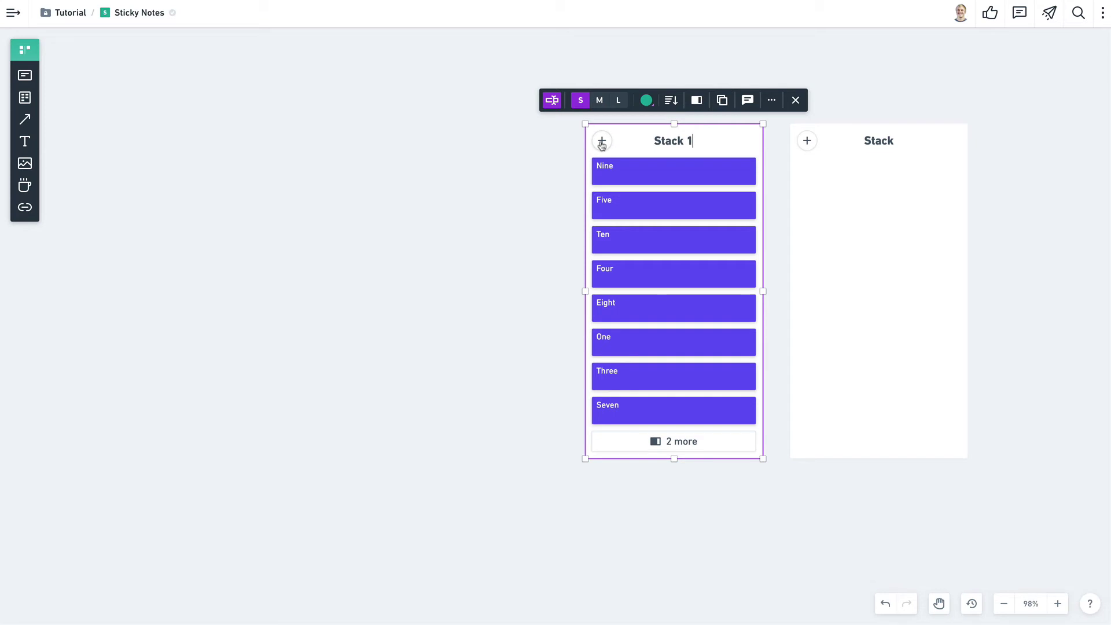
Step: Add an untitled card to Stack 1 and delete it again
click(601, 143)
click(513, 182)
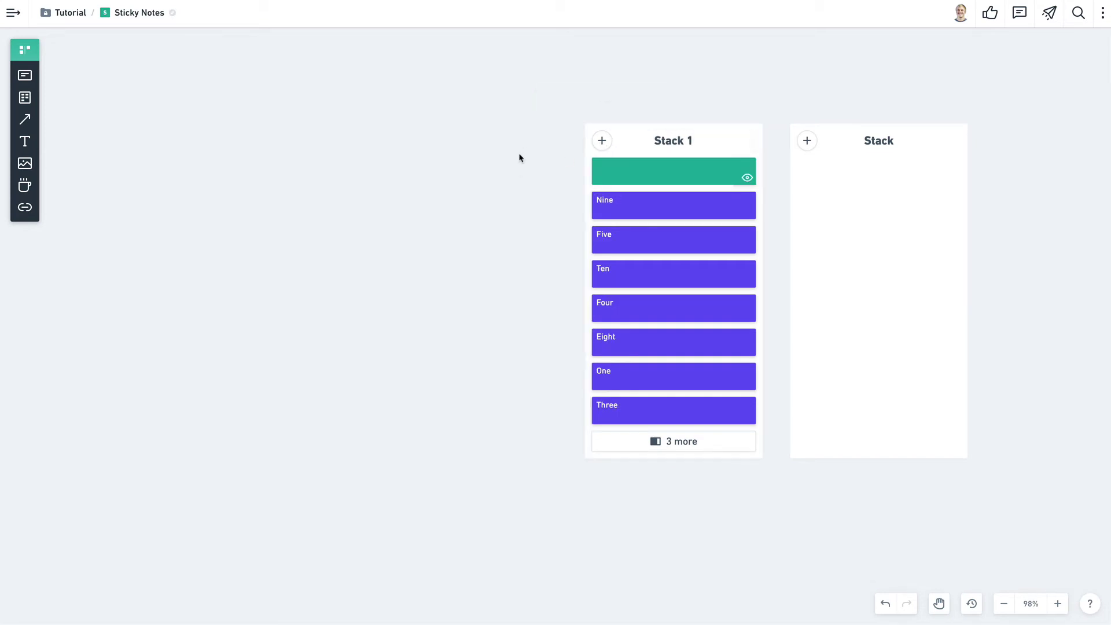
click(631, 178)
key(BackSpace)
Step: Sort the cards in Stack 1 by oldest
click(644, 142)
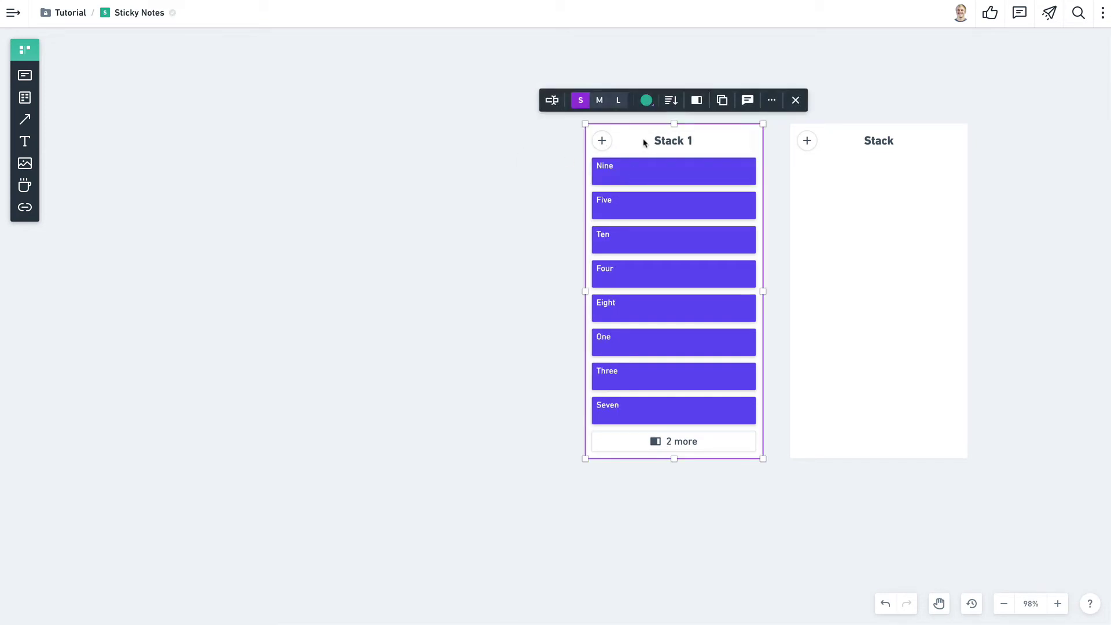
click(669, 101)
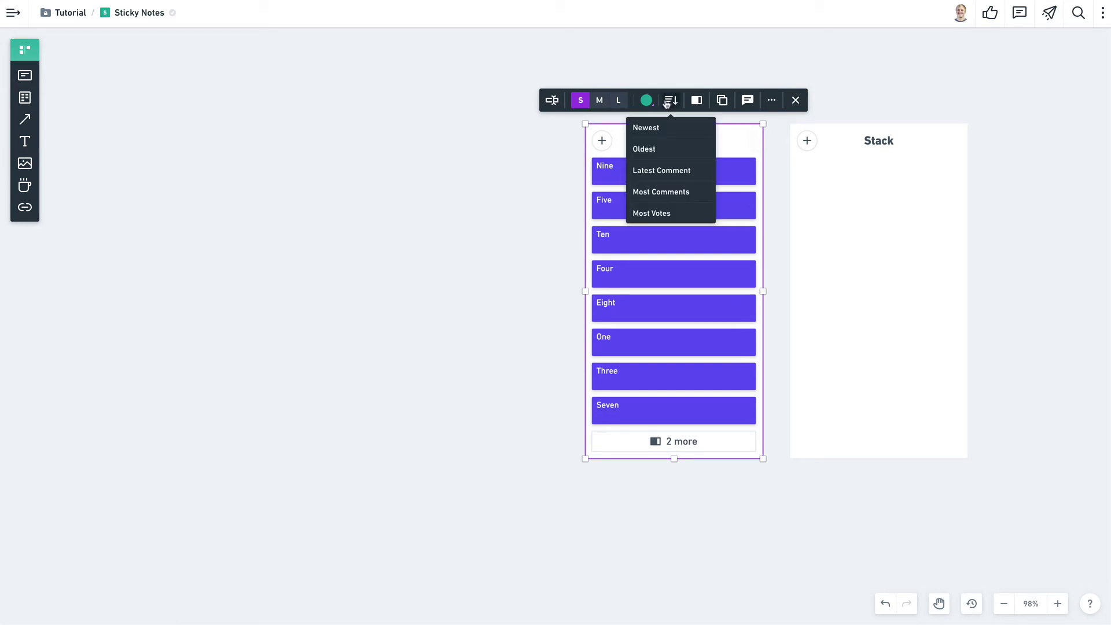
click(656, 150)
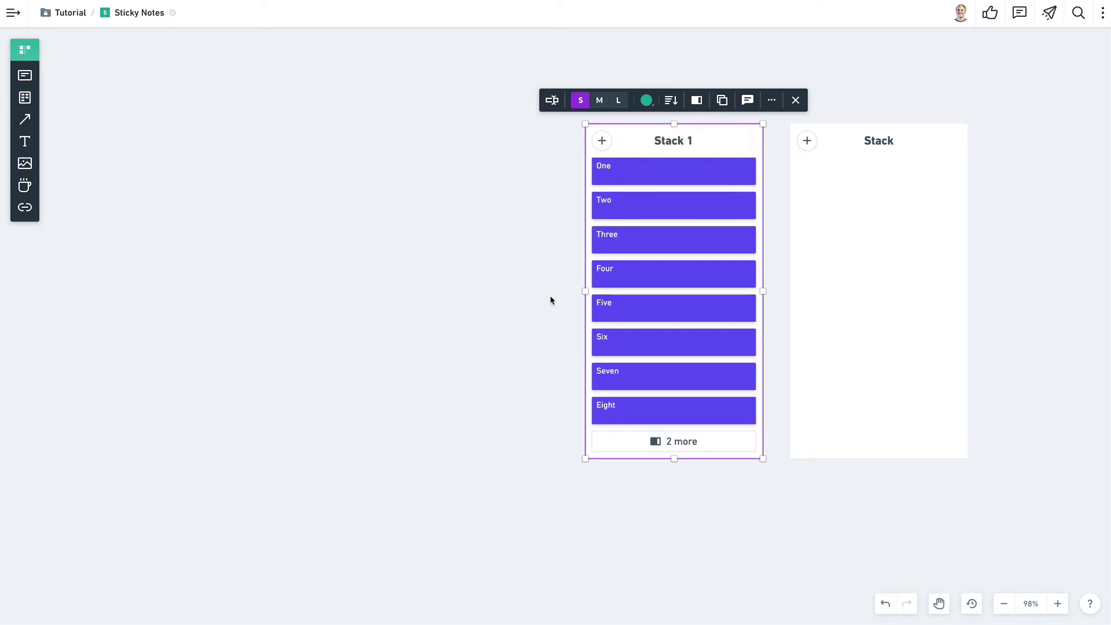
click(537, 160)
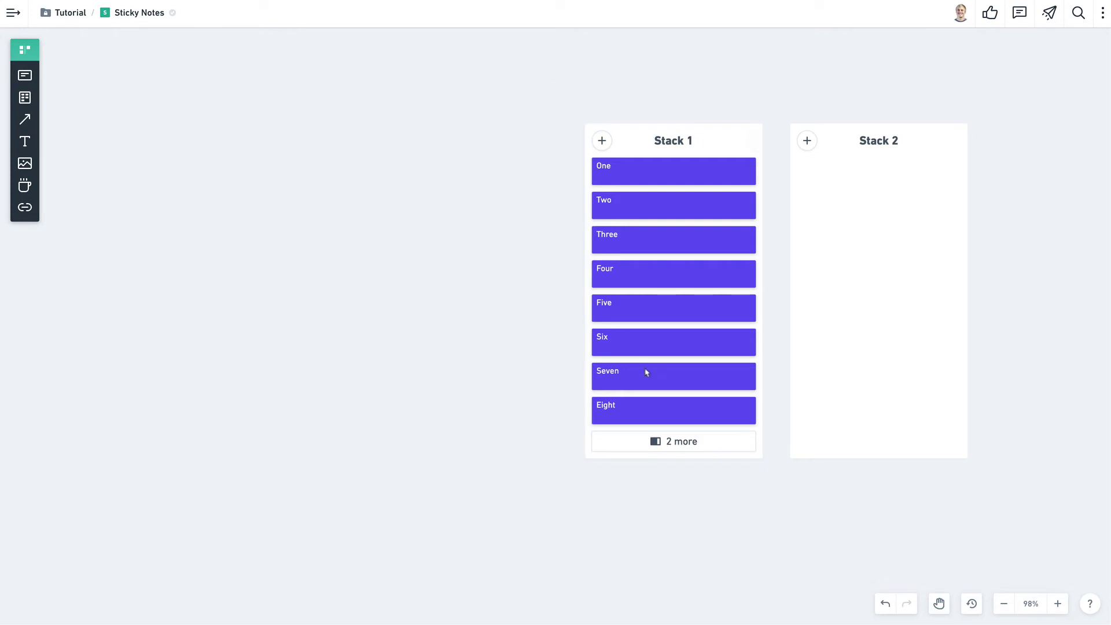
Step: Recolour the cards One to Eight in Stack 1 crimson red in one go
drag(543, 166, 649, 420)
click(637, 115)
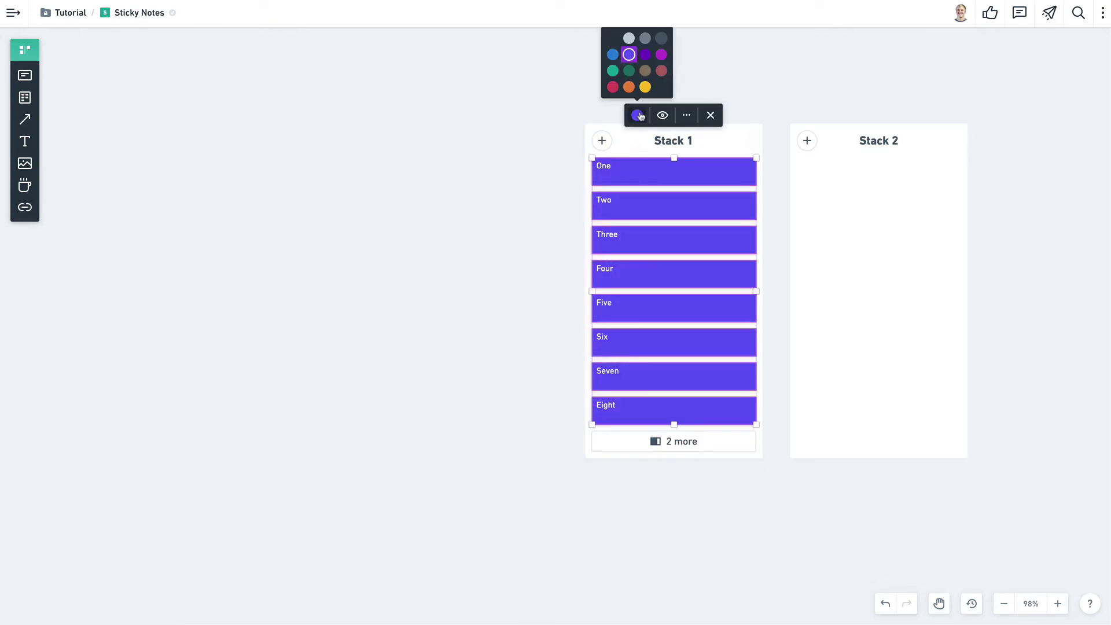
click(613, 87)
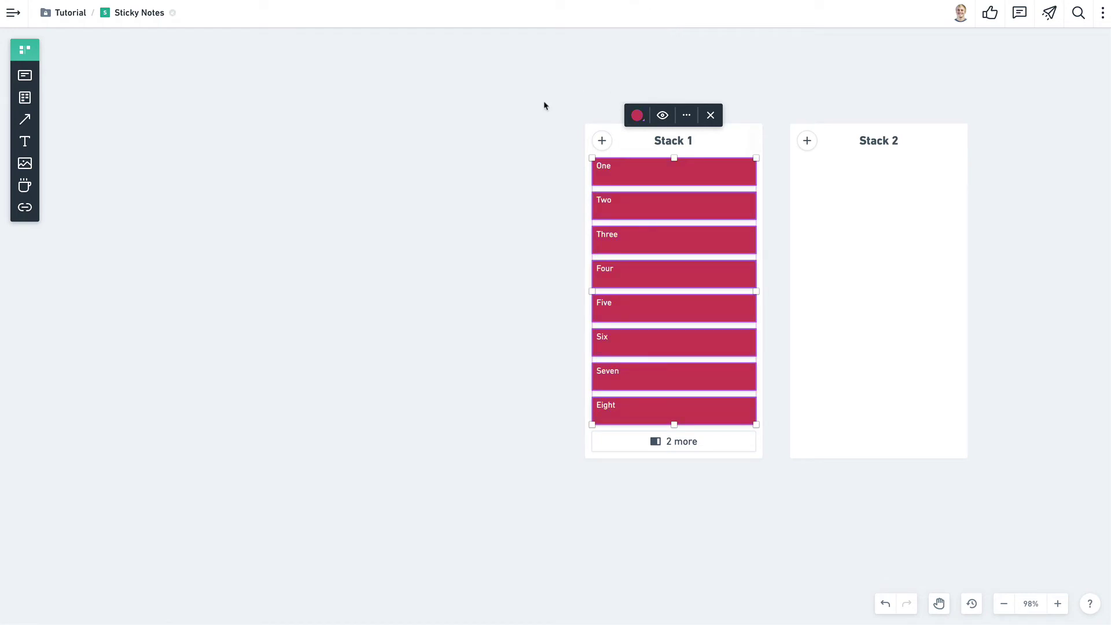
click(526, 116)
Step: Show all of Stack 1's cards in the sidebar, move card Ten to the front of the list, and close the sidebar
click(714, 141)
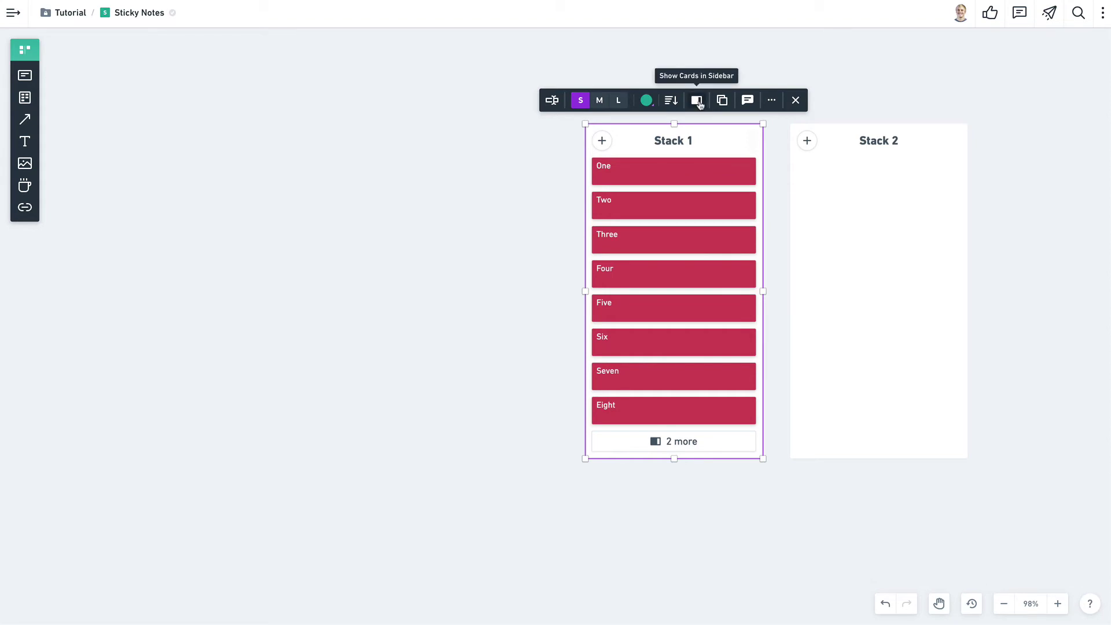
click(708, 441)
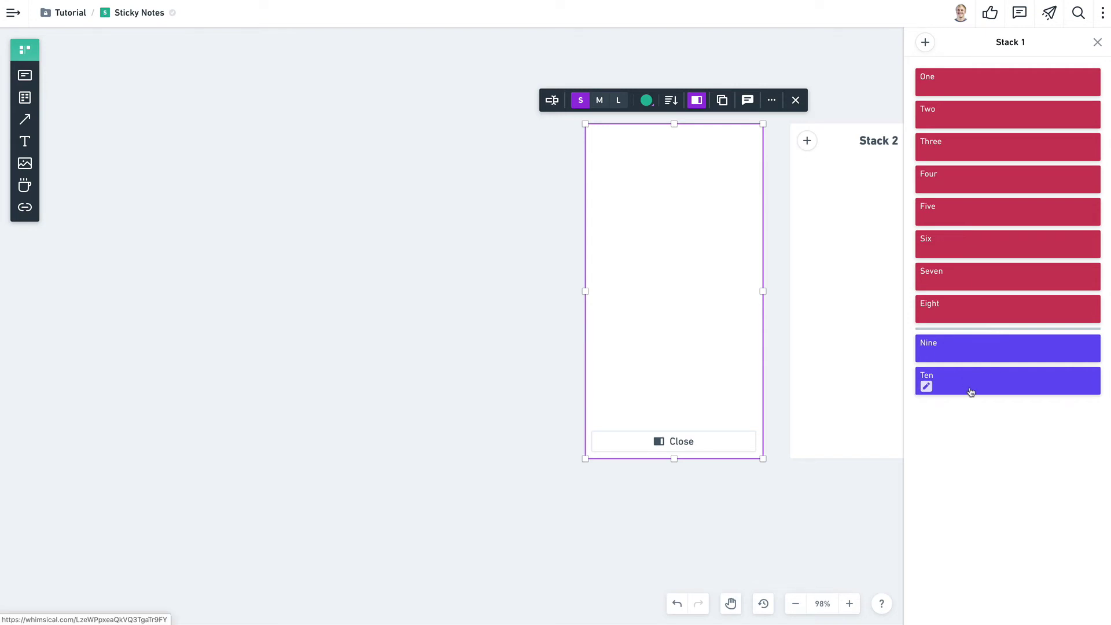
drag(971, 392, 972, 82)
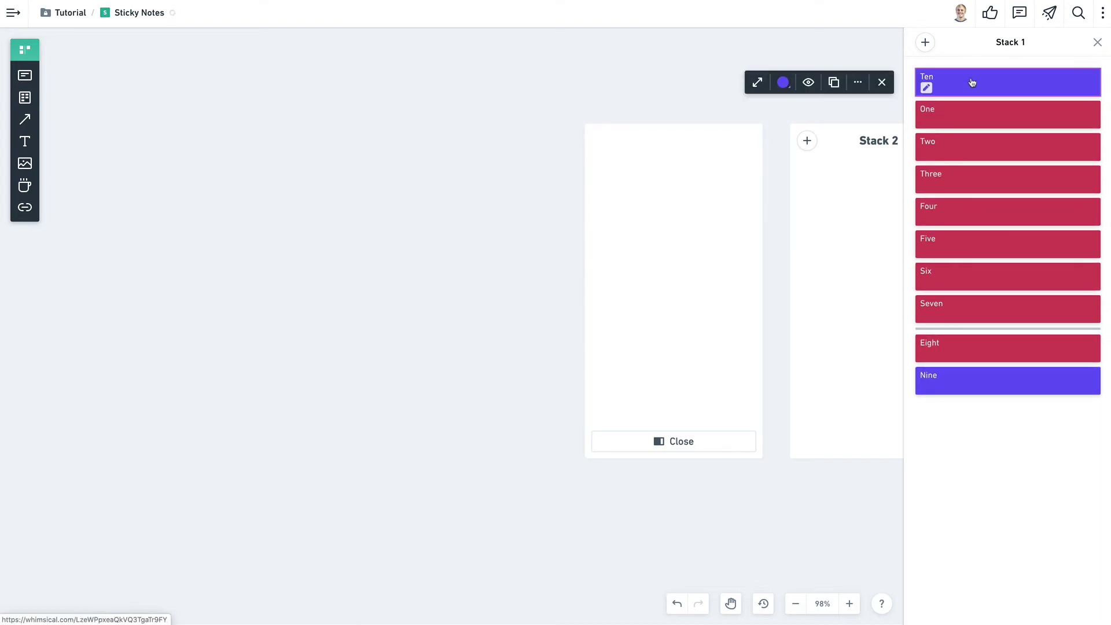
click(1097, 42)
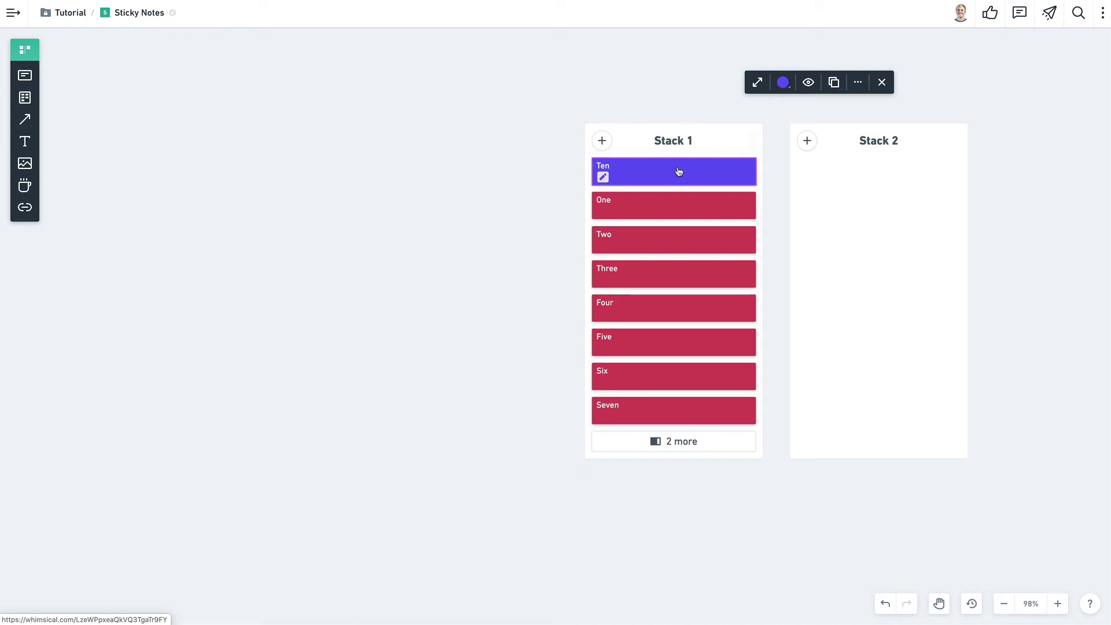
Step: Move card Ten from Stack 1 into the empty Stack 2
click(733, 144)
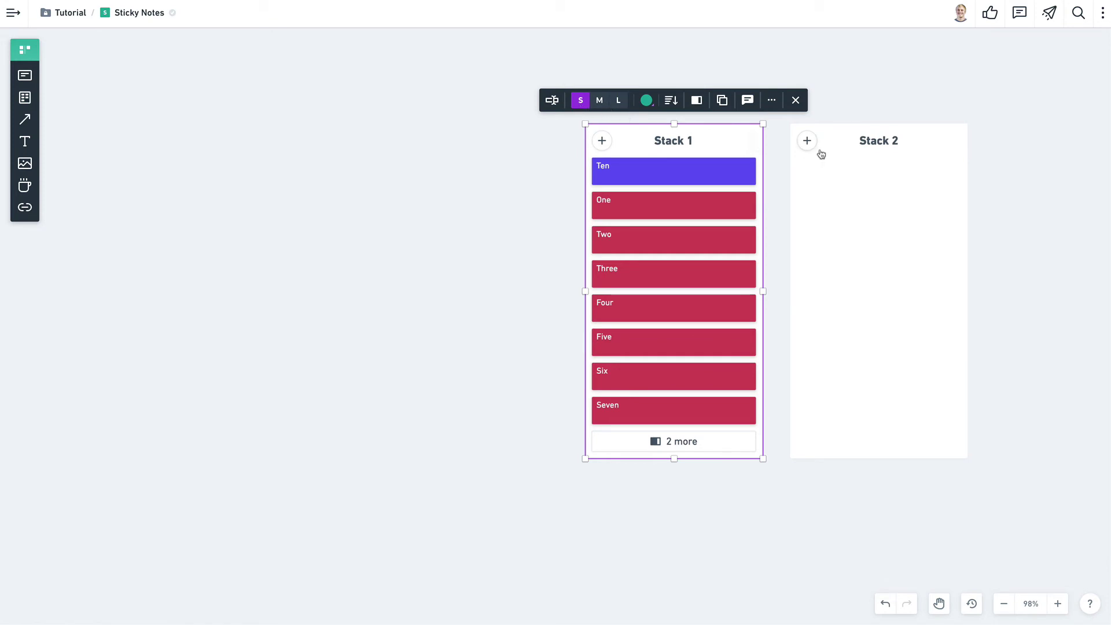
click(879, 174)
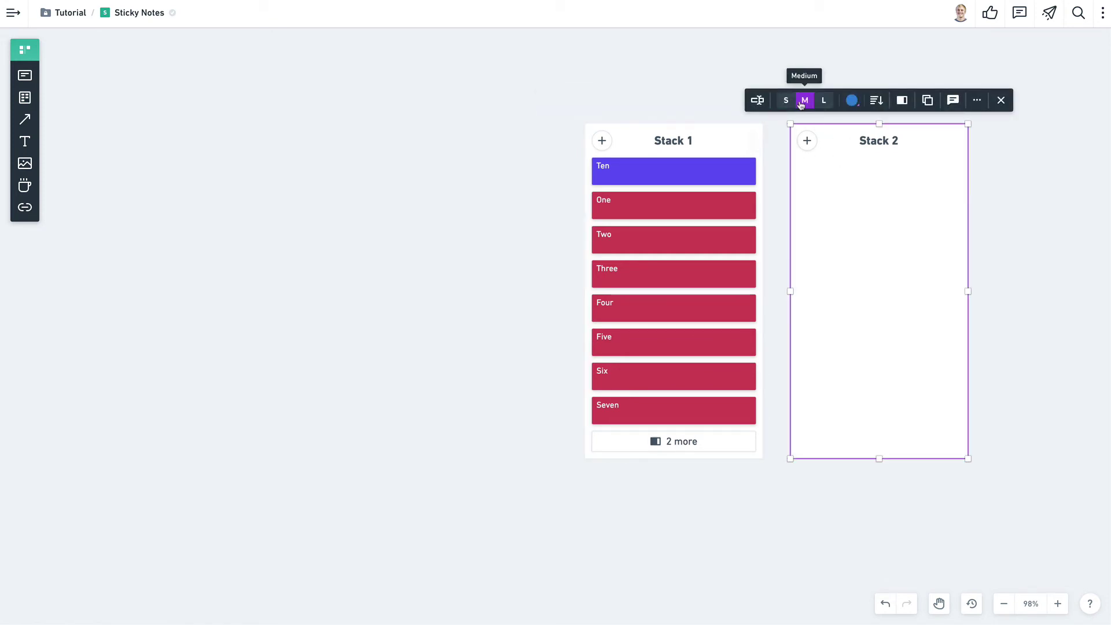
click(592, 87)
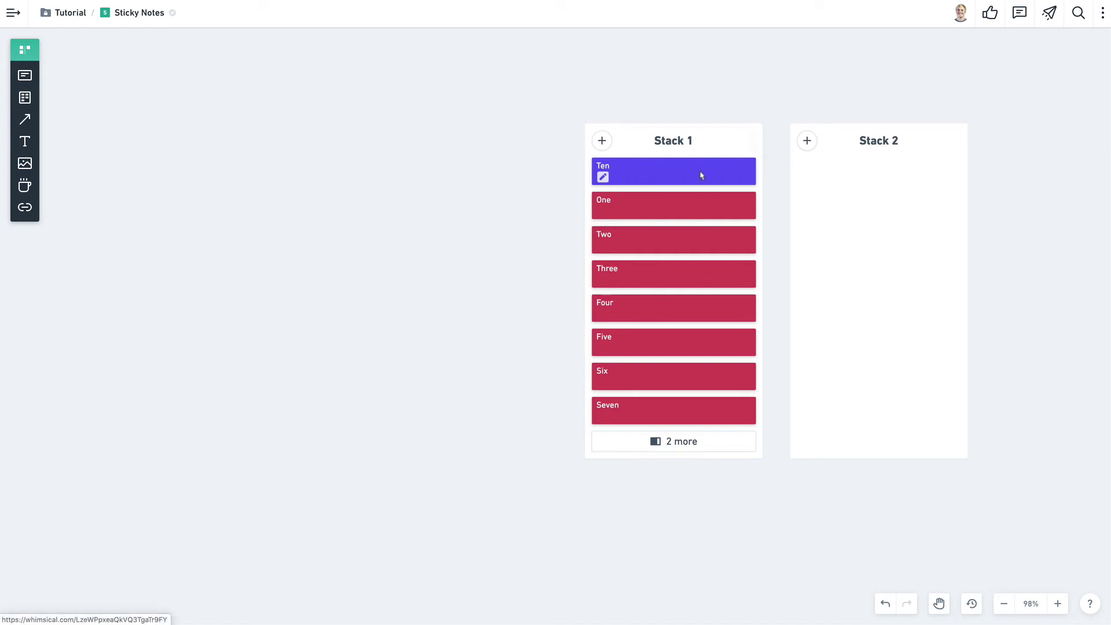
drag(701, 176, 849, 178)
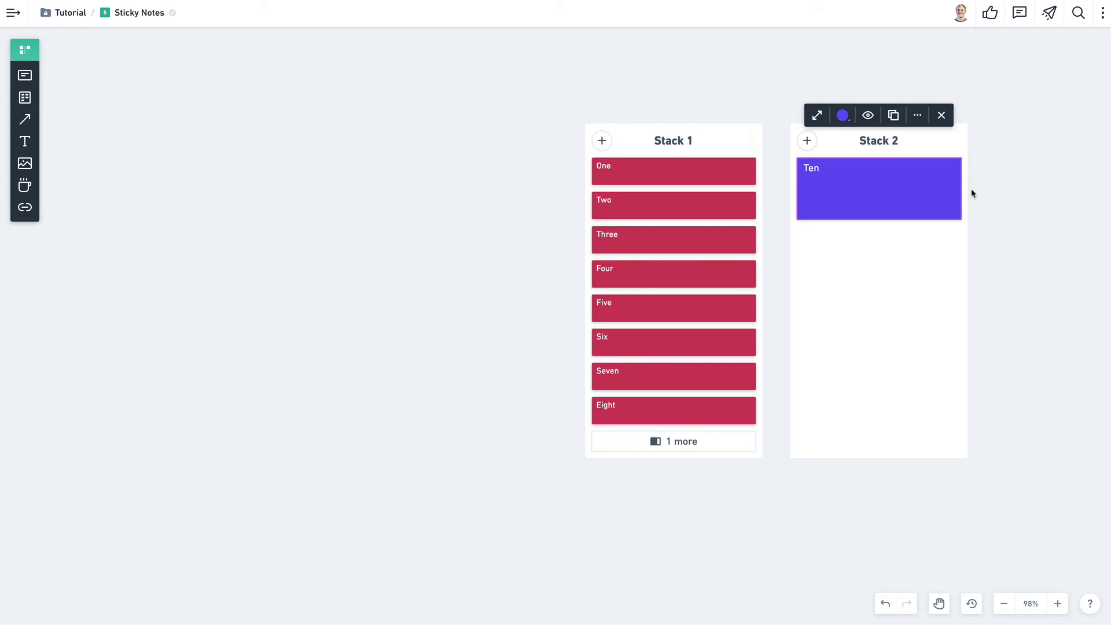
click(1003, 183)
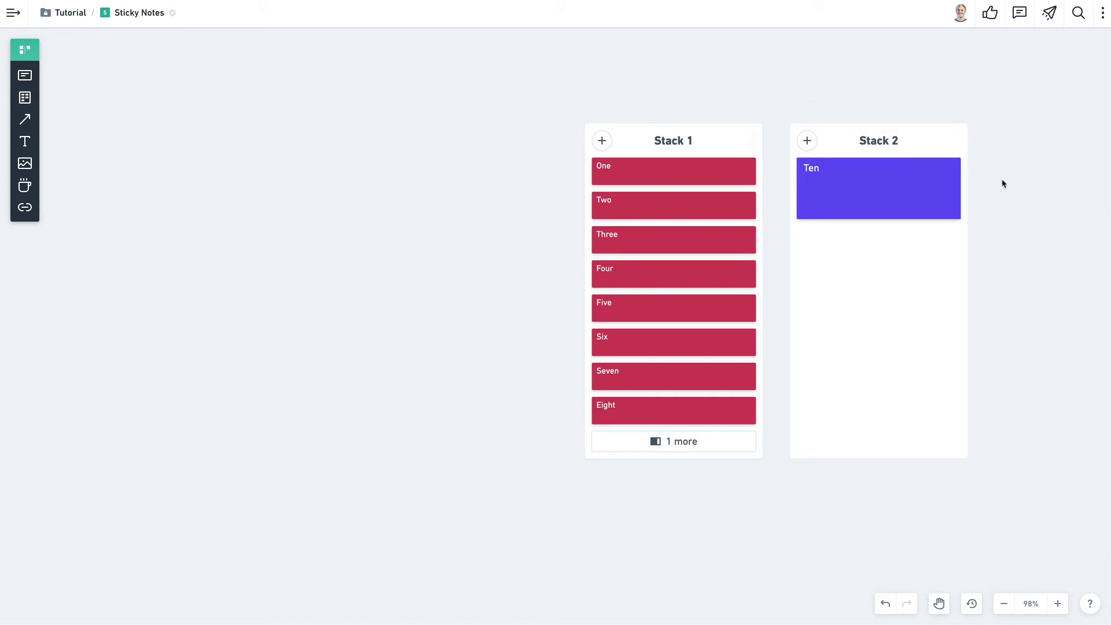
Step: Lock both Stack 2 and Stack 1 in place on the board
click(951, 150)
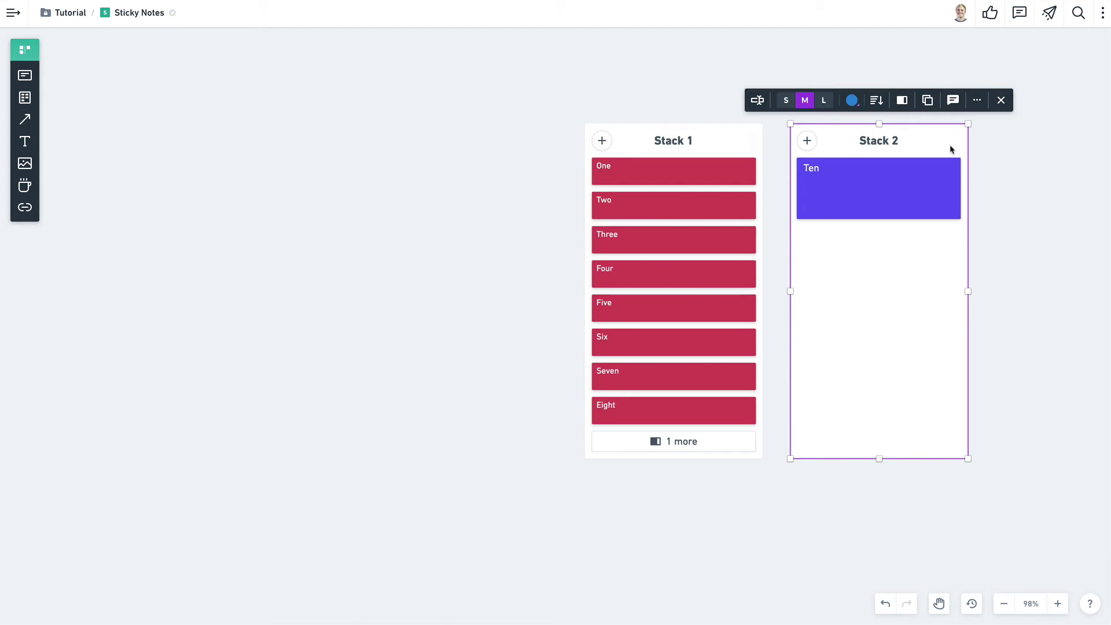
click(977, 100)
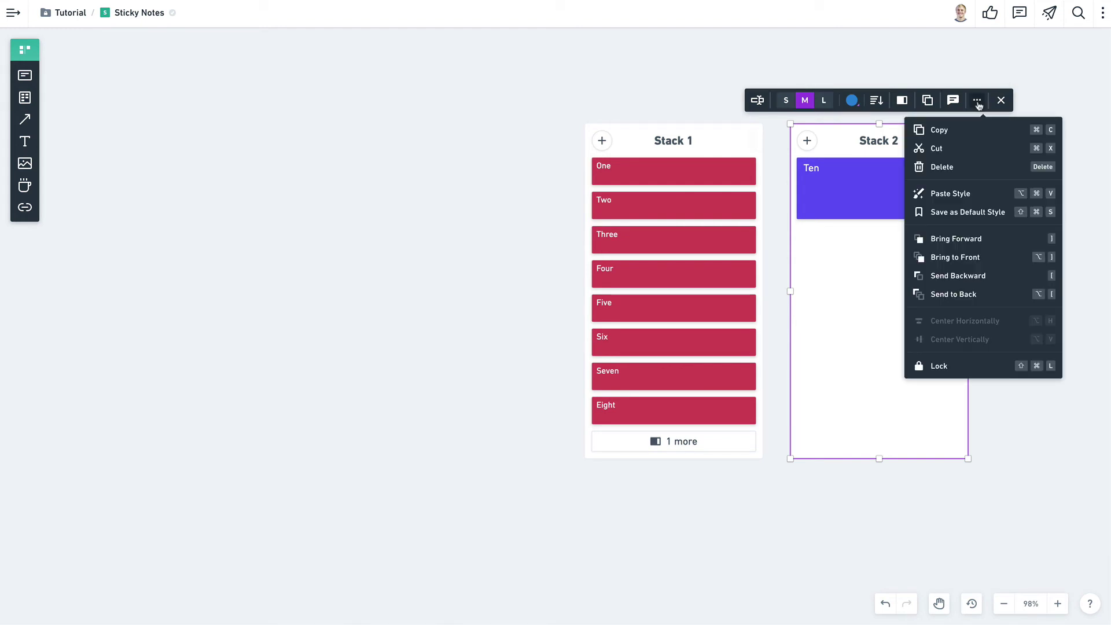
click(938, 366)
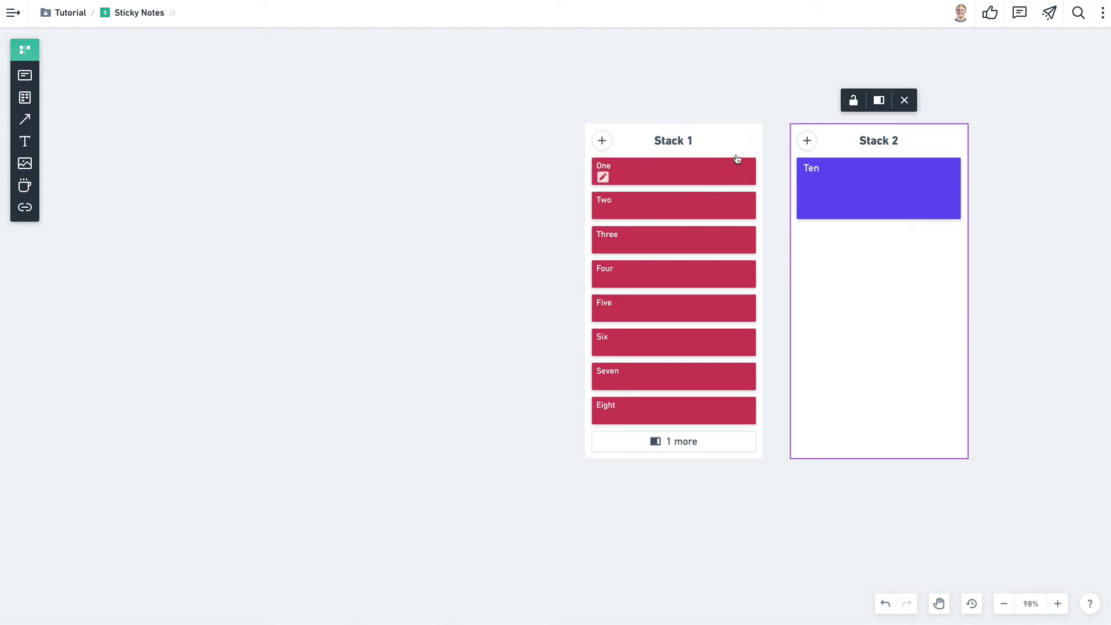
click(739, 149)
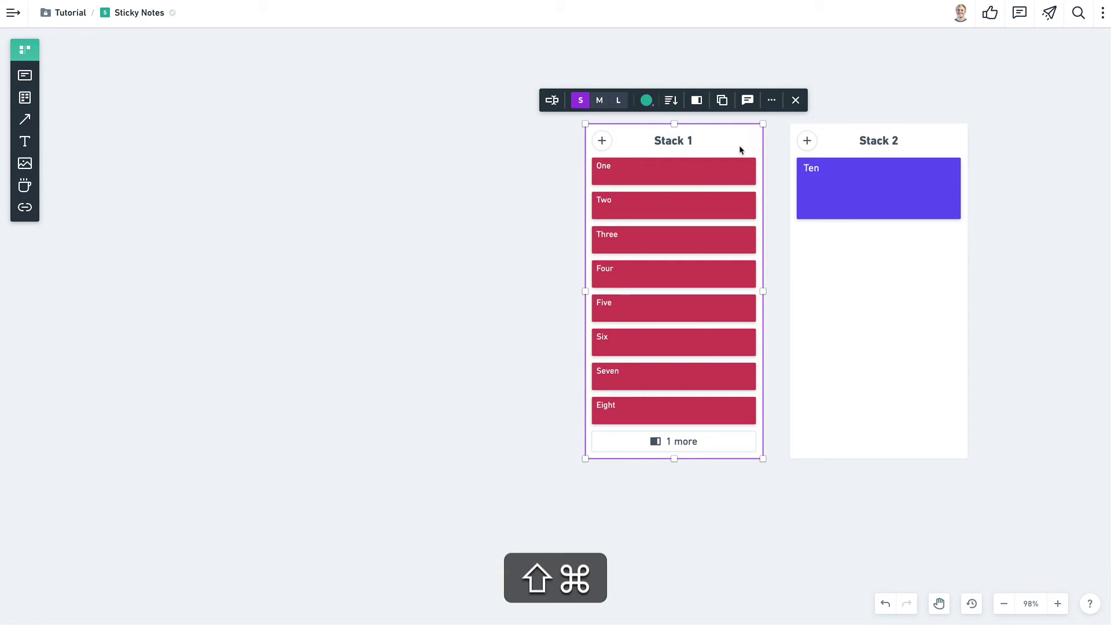
key(shift+super+l)
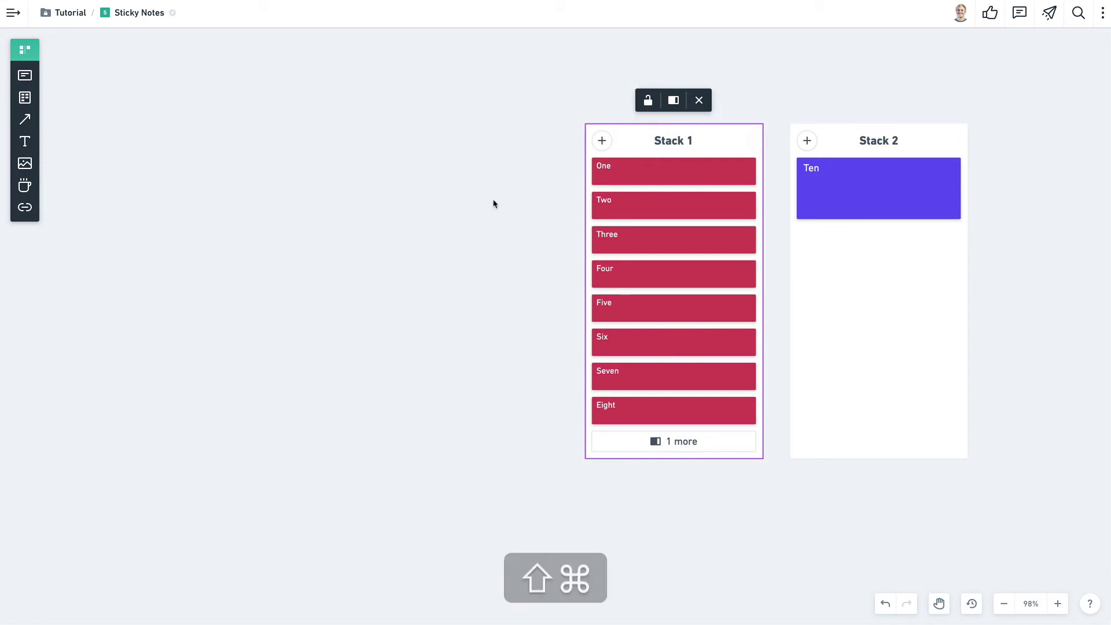
click(497, 211)
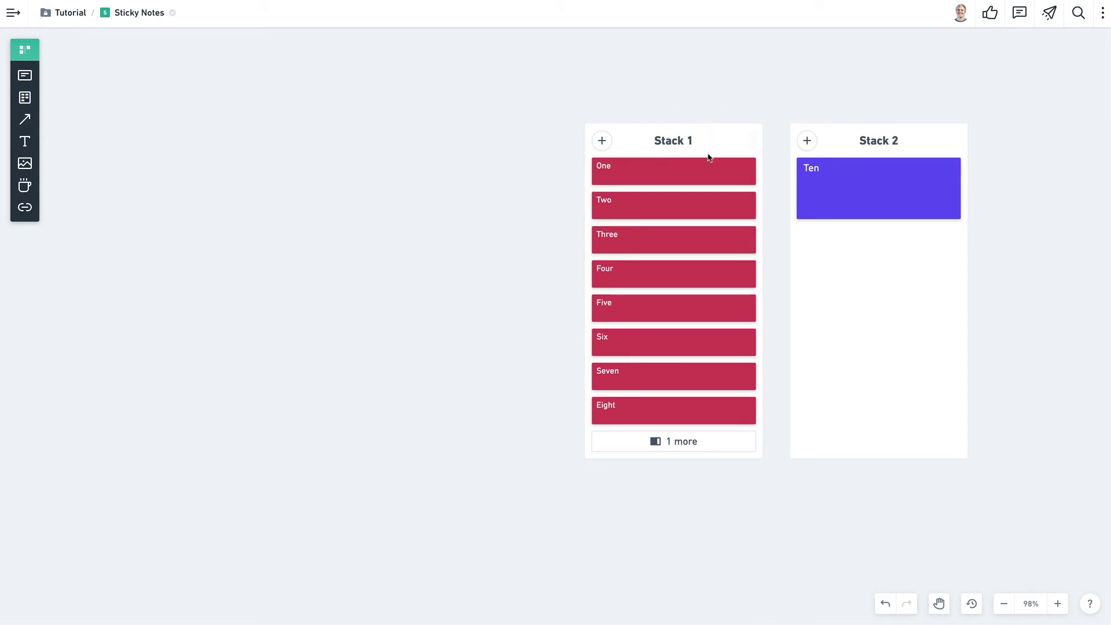
Step: Move card One from Stack 1 to below card Ten in Stack 2, and add an untitled card to Stack 1
drag(704, 174, 825, 235)
click(602, 140)
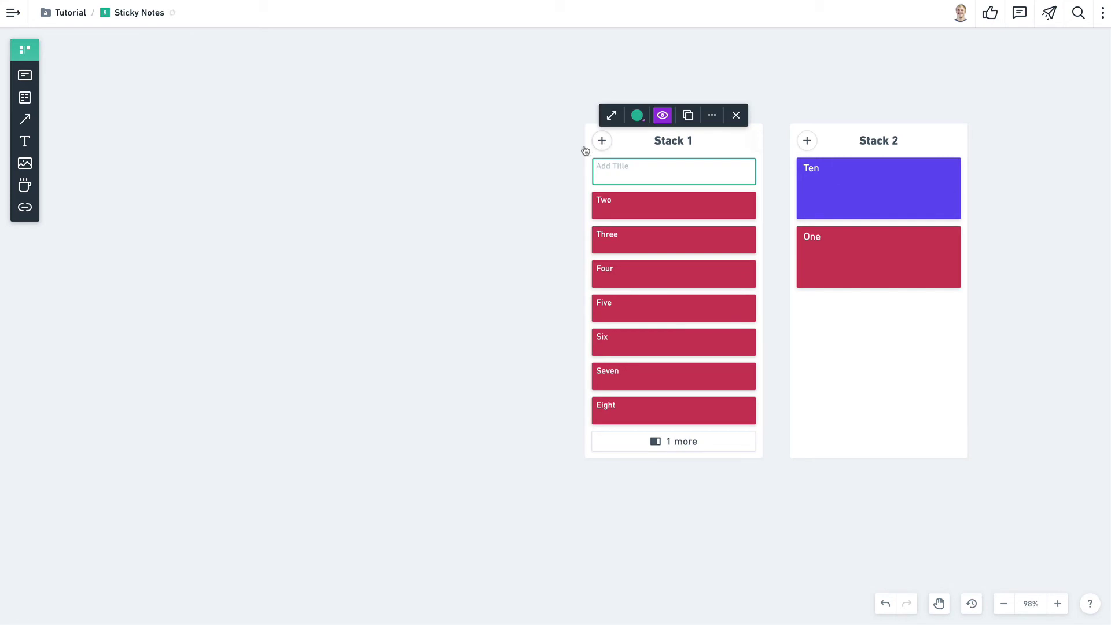
click(532, 165)
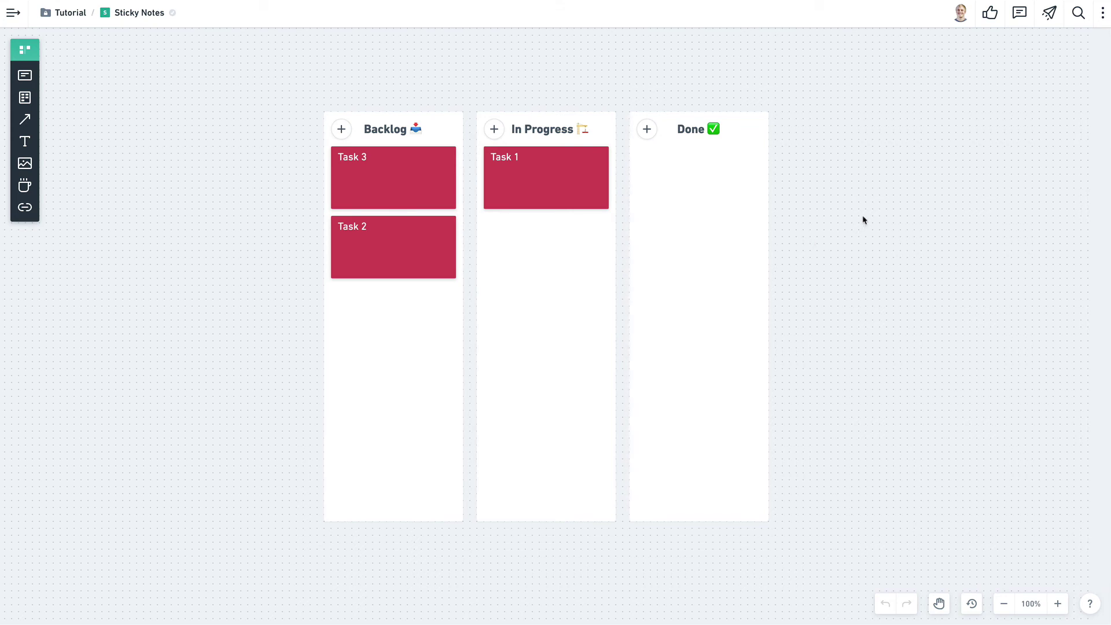
Step: Start a voting session on the task board with 3 votes per person
click(989, 13)
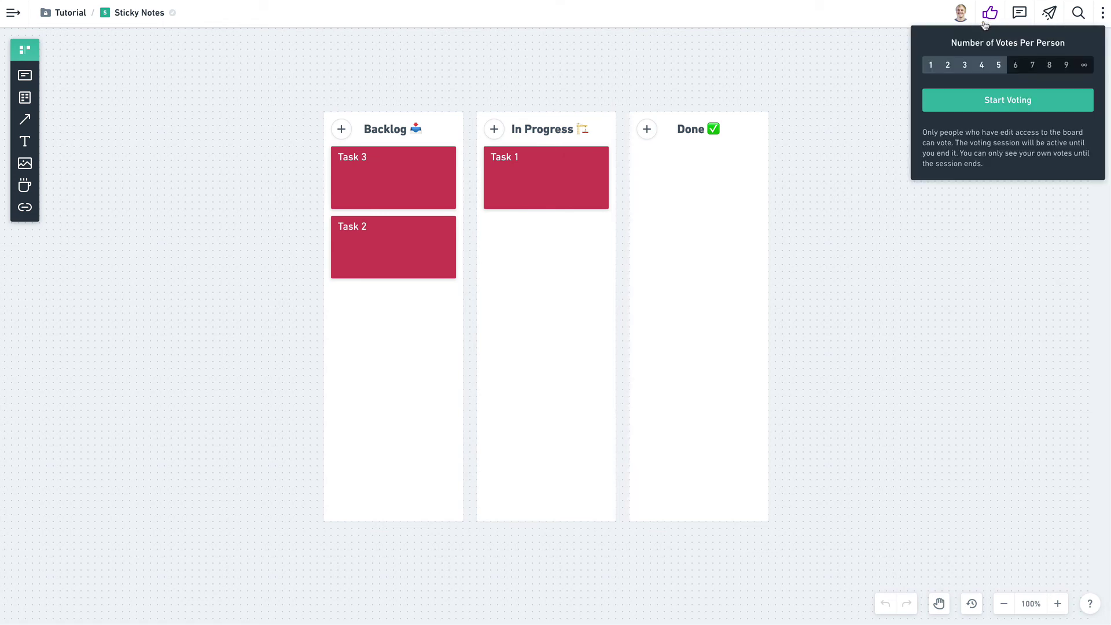
click(965, 65)
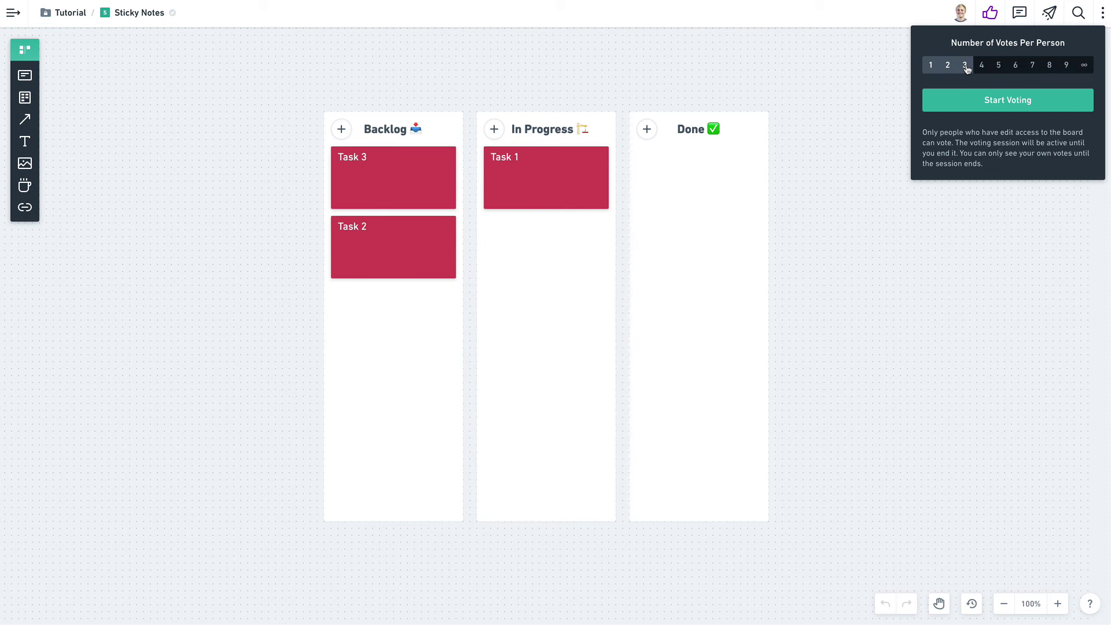
click(993, 101)
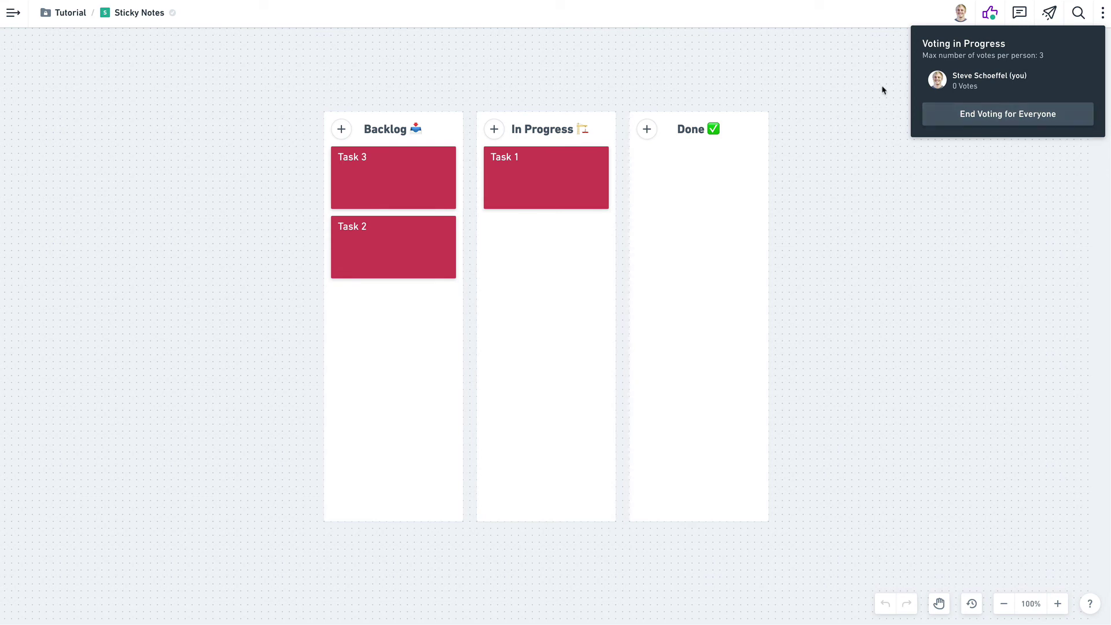
Step: Vote for Task 1 directly on its card and for Task 3 from its expanded view
mouse_move(520, 160)
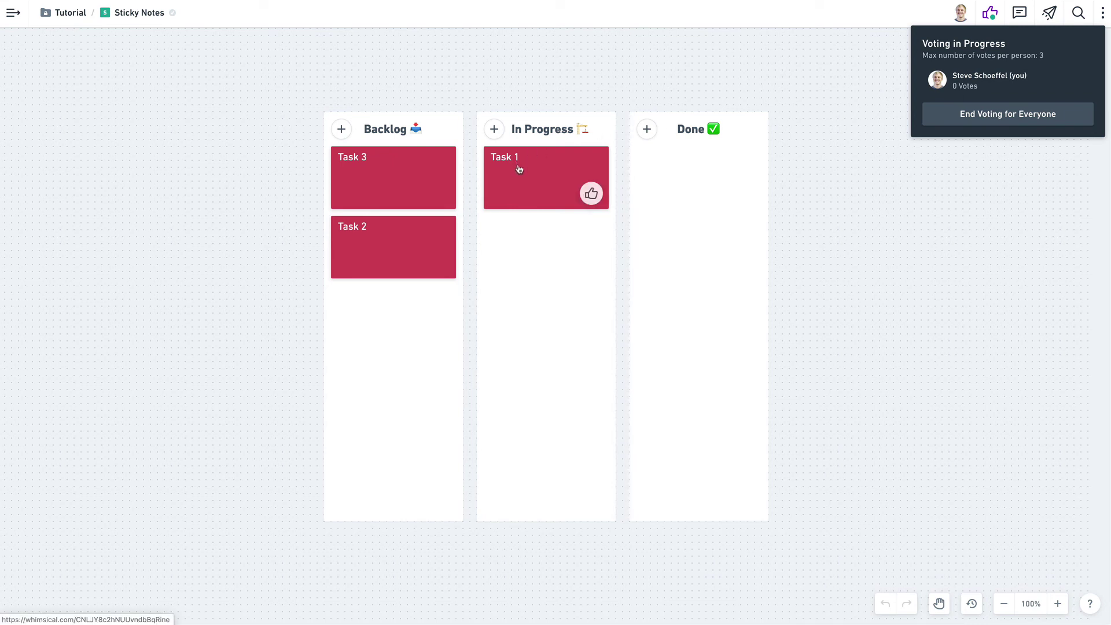
click(592, 195)
click(382, 189)
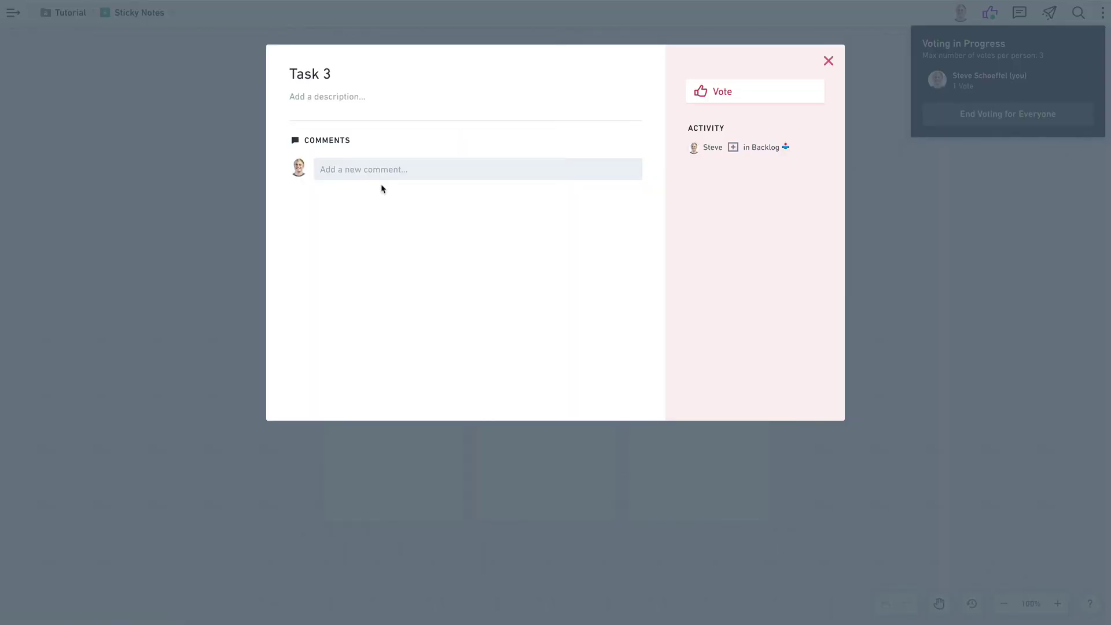
click(737, 93)
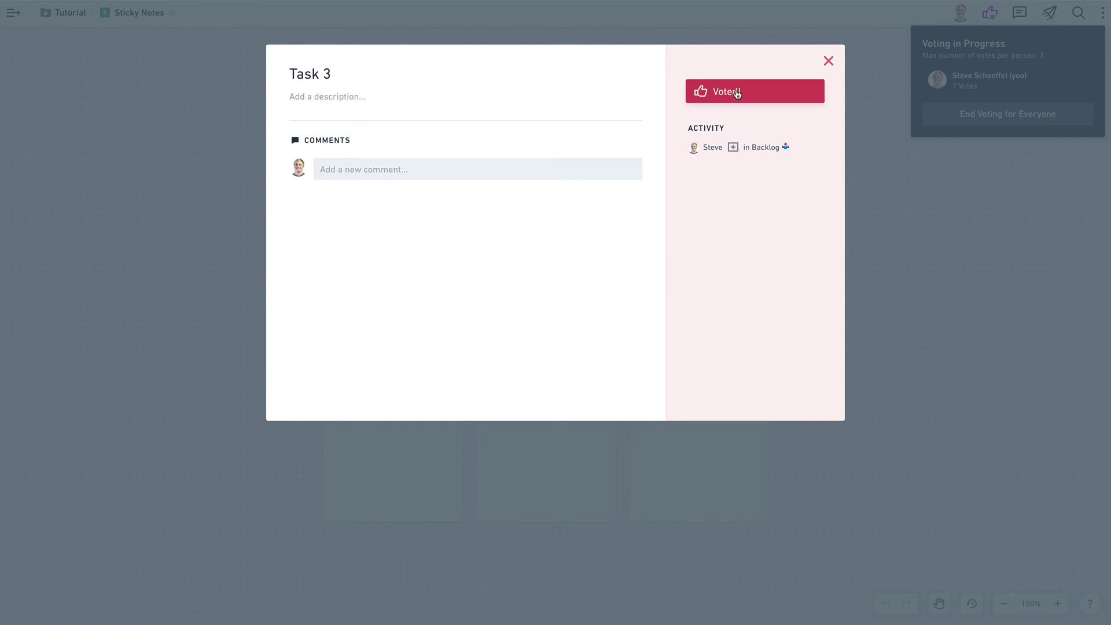
click(828, 61)
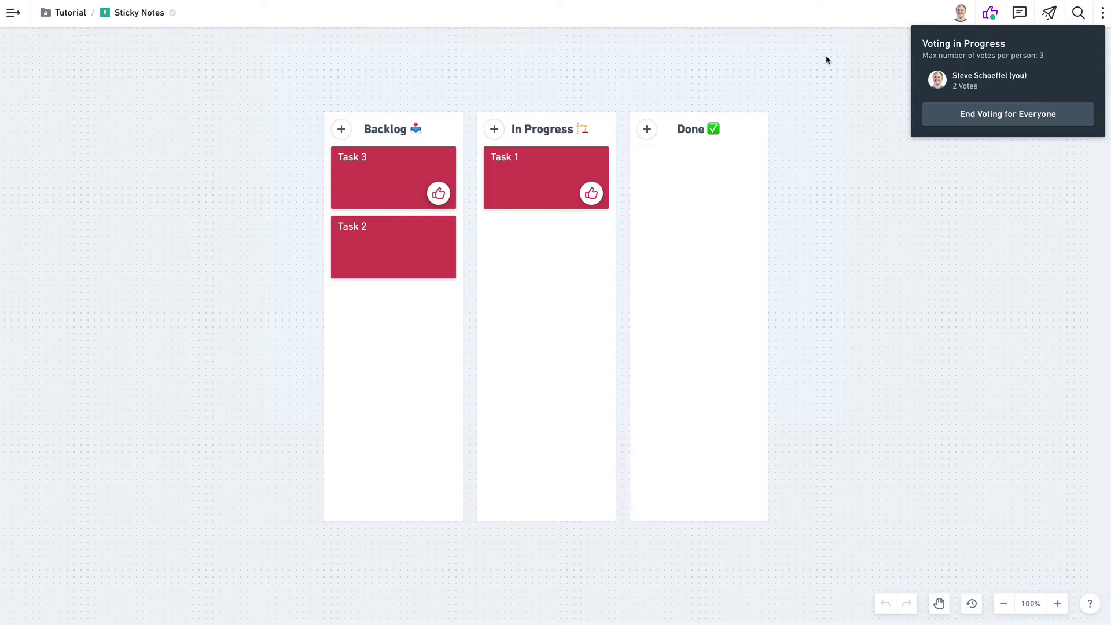
Step: End voting for everyone and check in Task 3's expanded card who voted for it
click(1003, 115)
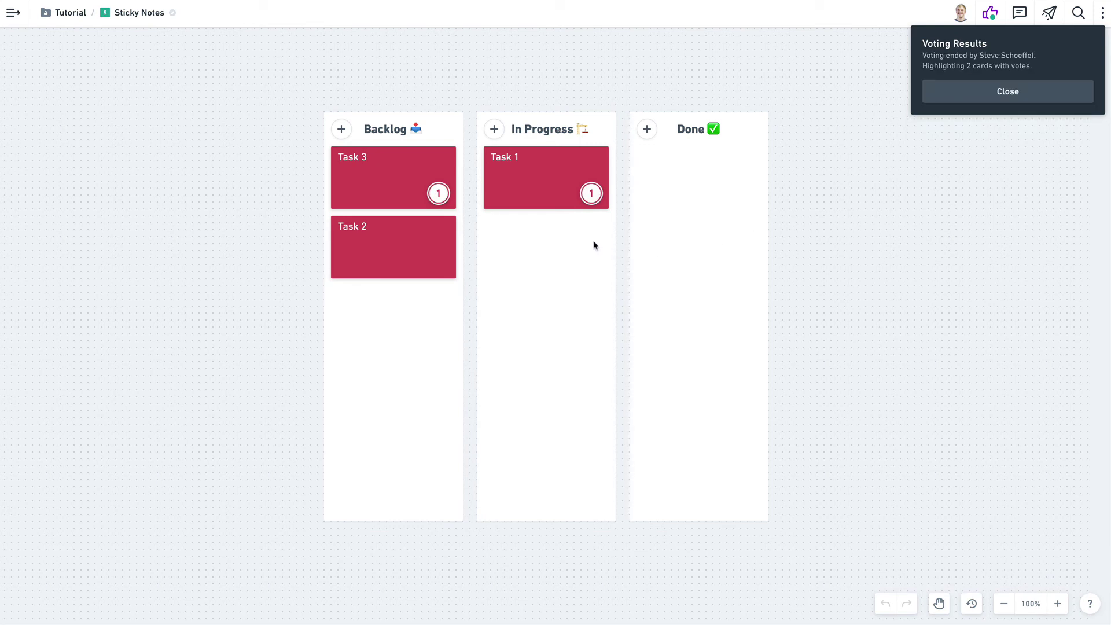
click(394, 189)
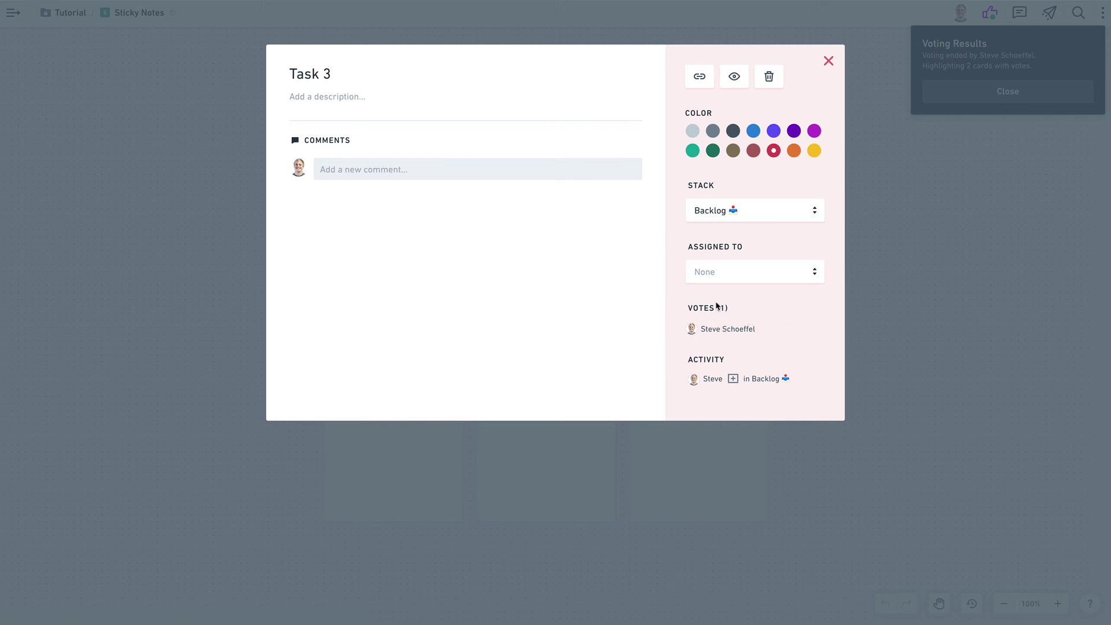
click(828, 64)
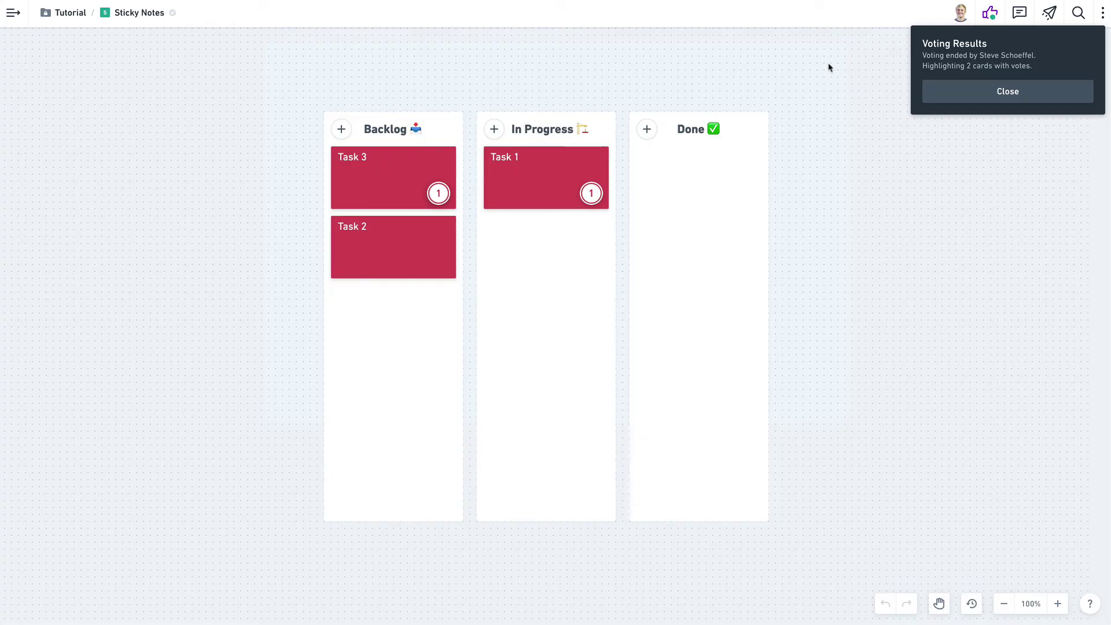
Step: Close the voting results and bring them up again from the ended voting session
click(952, 92)
click(988, 14)
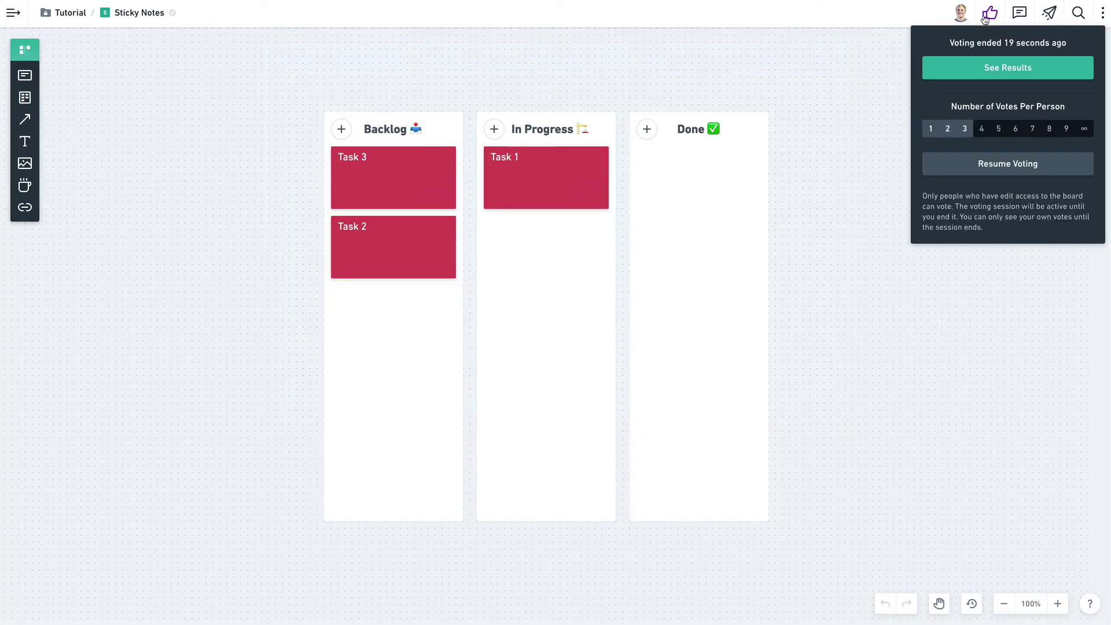
click(997, 69)
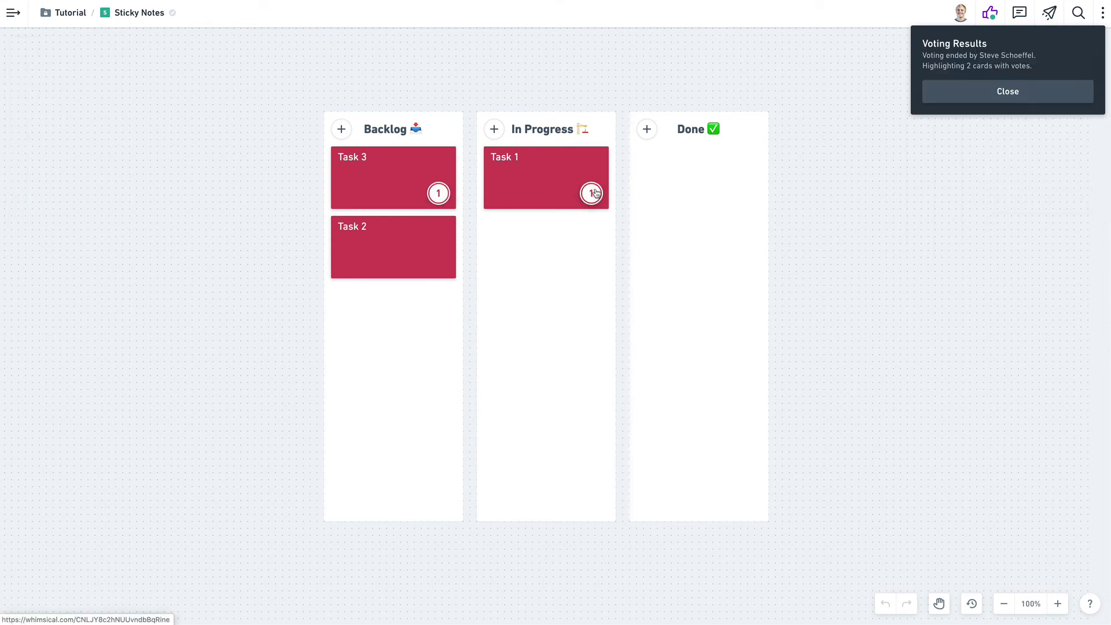
Step: Close the voting results and resume the ended voting session with 3 votes per person
click(986, 93)
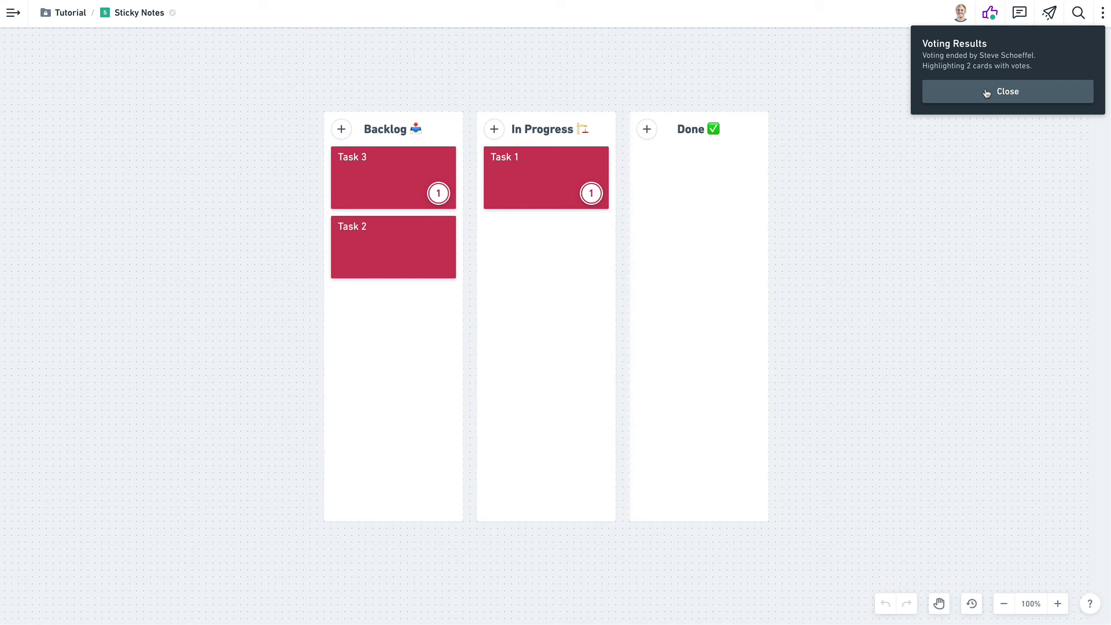
click(986, 94)
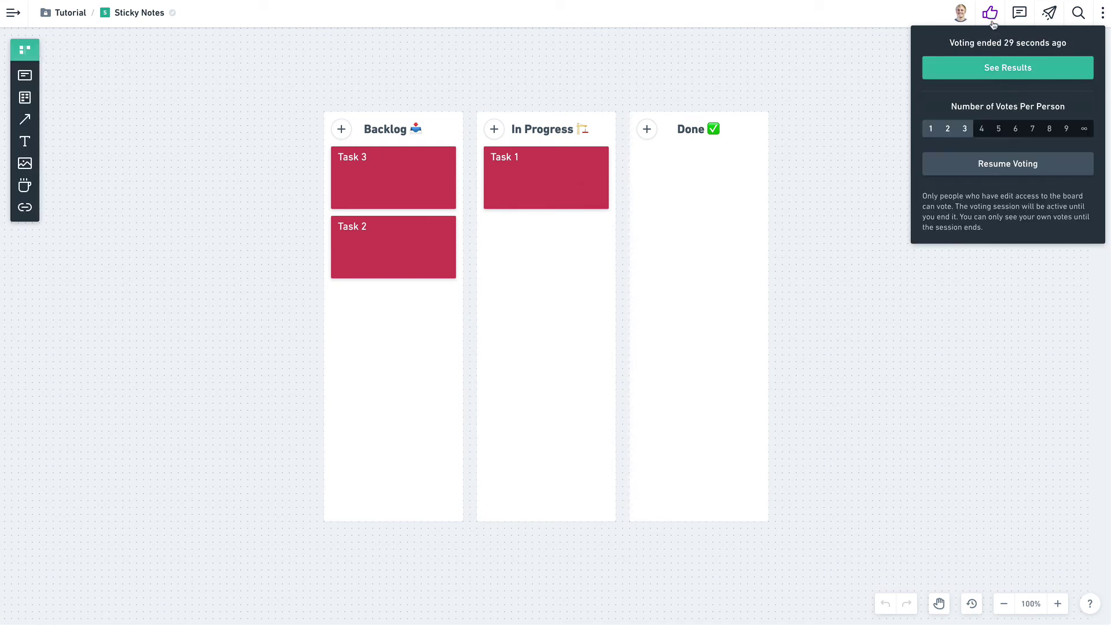
click(995, 163)
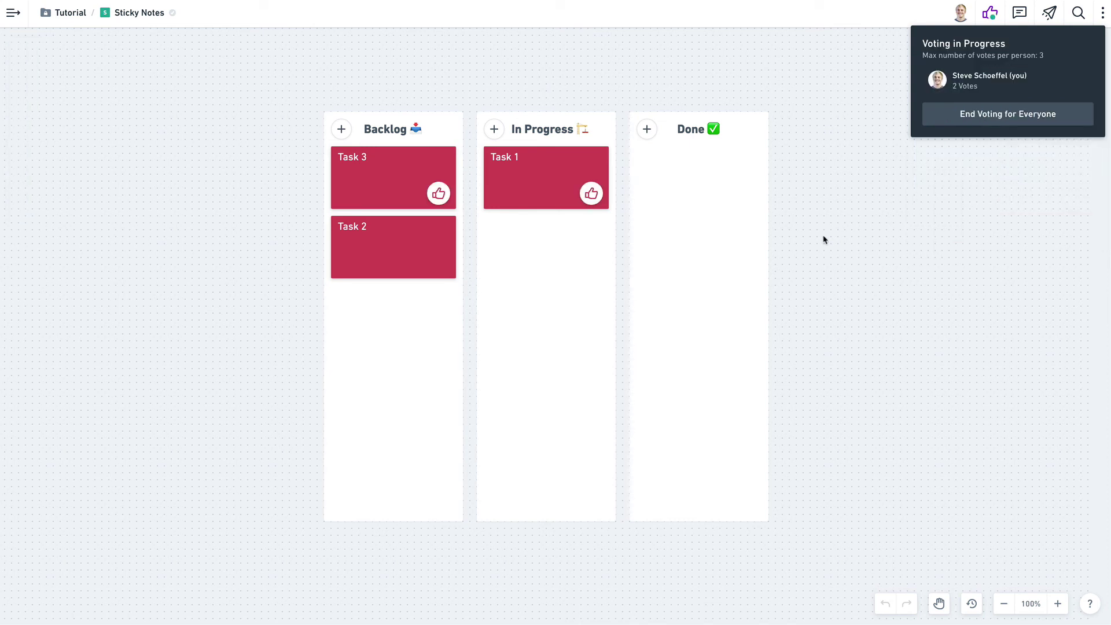
Step: Switch the vote on Task 1 to Task 2, and end voting for everyone
click(591, 194)
click(438, 264)
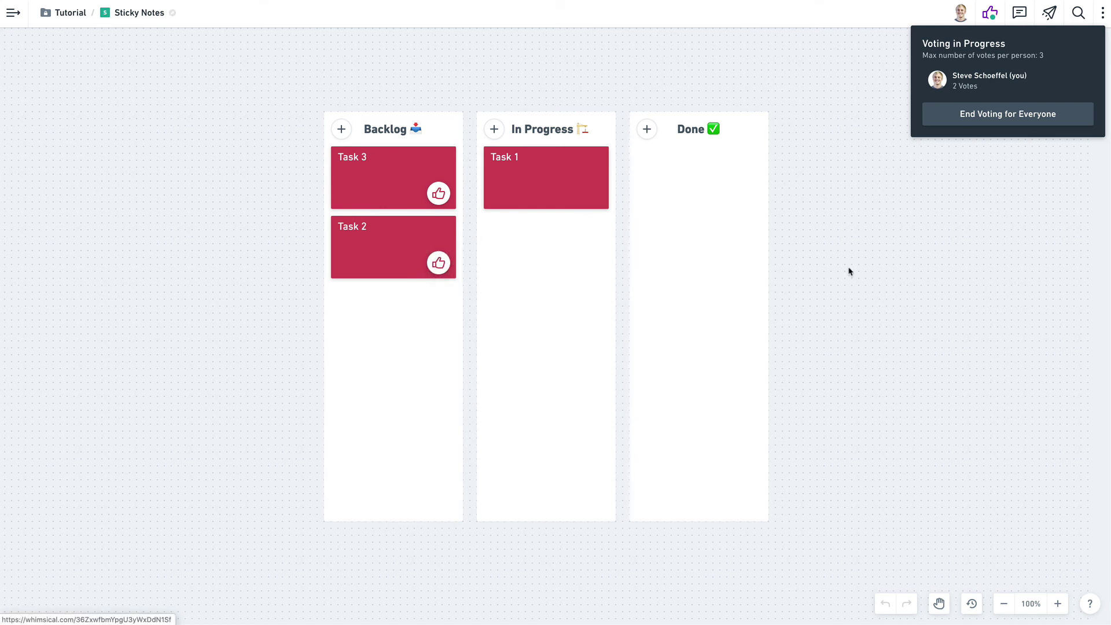
click(994, 123)
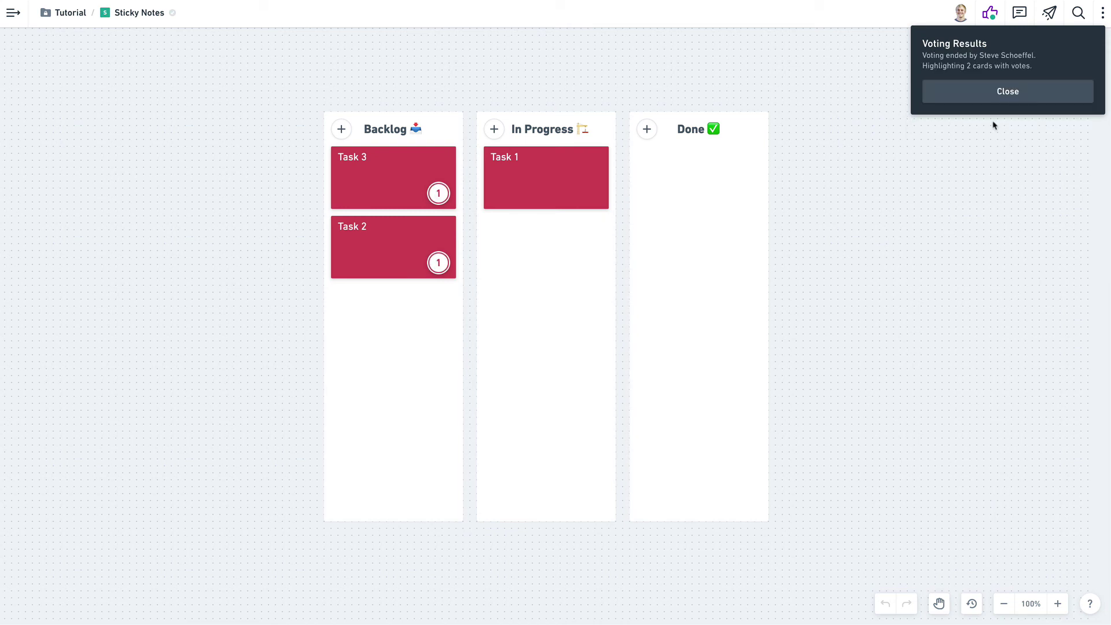
click(999, 97)
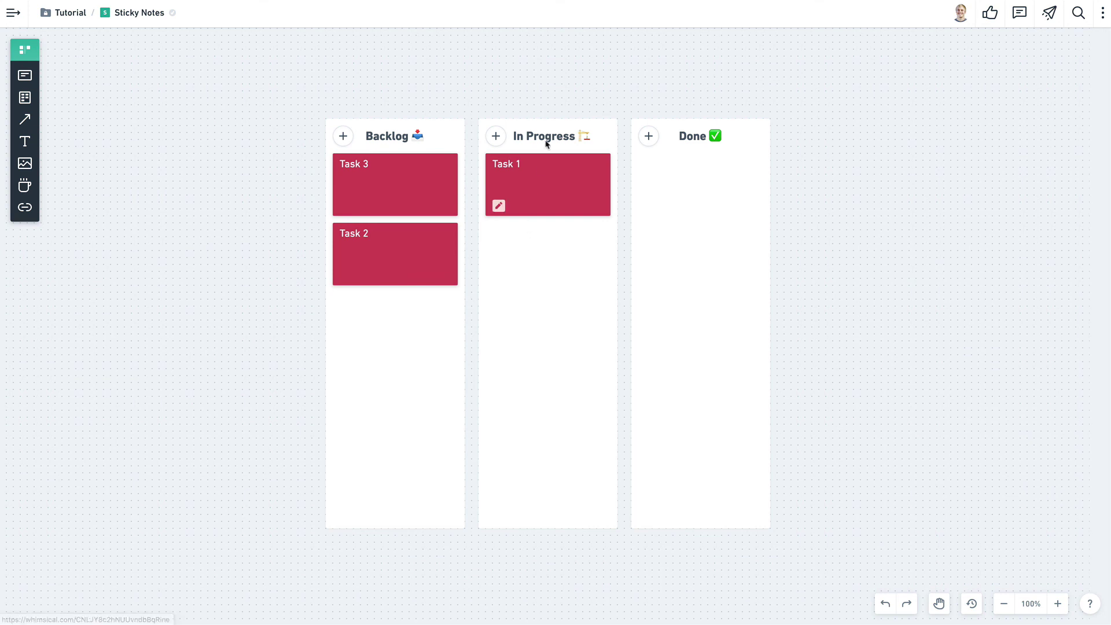
Step: Move the Task 1 card into the Done stack and the Task 3 card into In Progress
drag(545, 193, 686, 188)
drag(422, 188, 573, 179)
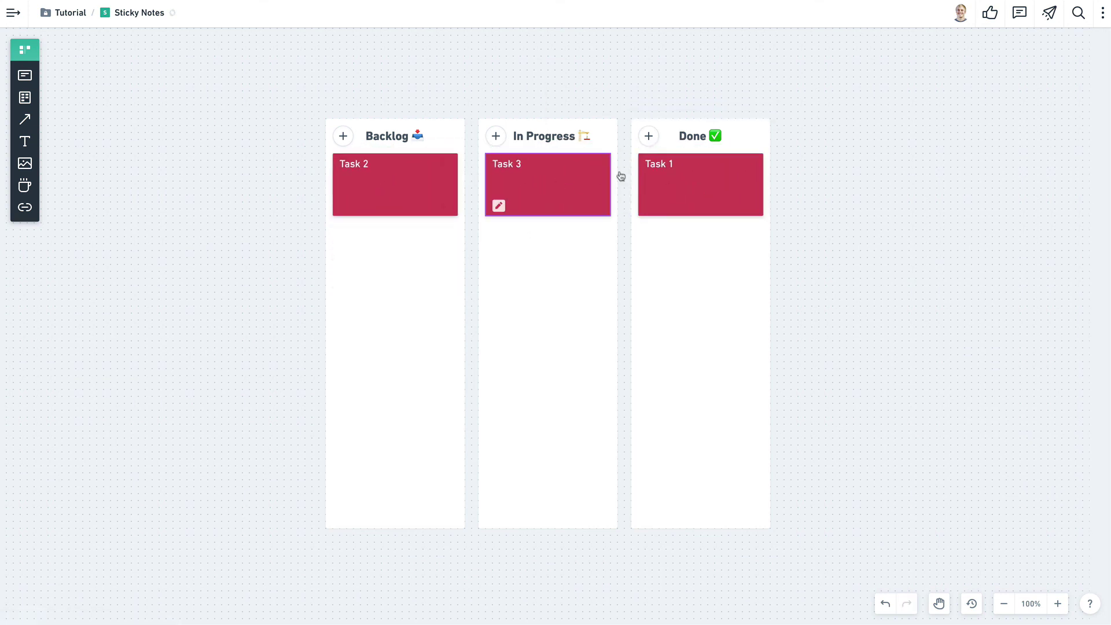
click(900, 165)
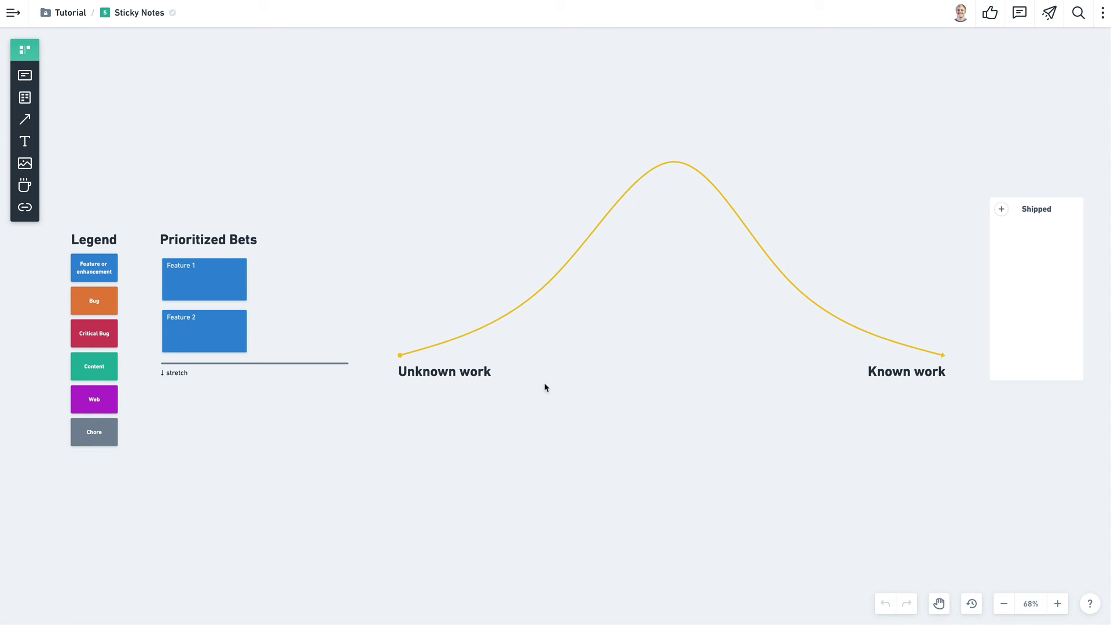
Step: Move the Feature 1 card from Prioritized Bets across the work curve to the Shipped stack
mouse_move(213, 284)
drag(214, 285, 1020, 278)
click(566, 369)
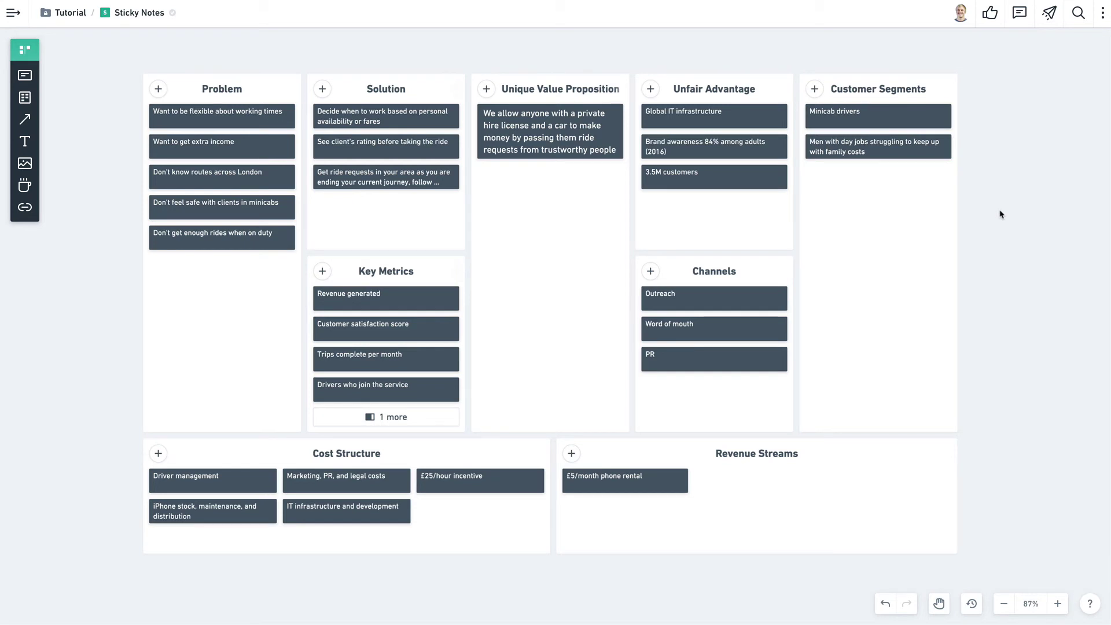
Step: Set the Solution stack's cards to medium size after trying large, and look through all its cards in the expanded list
click(407, 86)
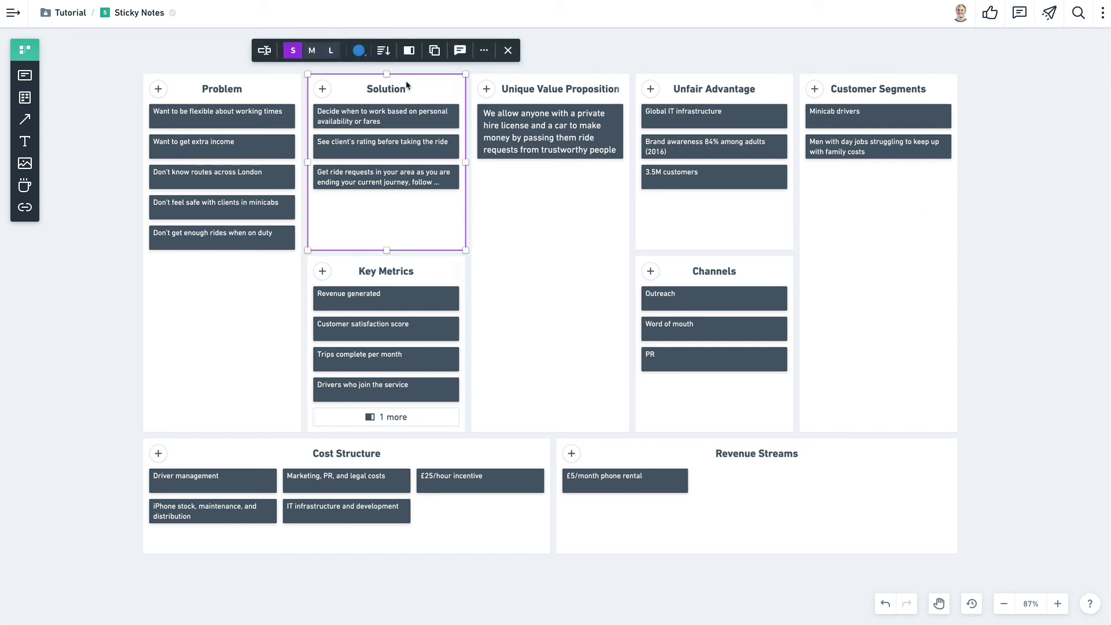
click(311, 51)
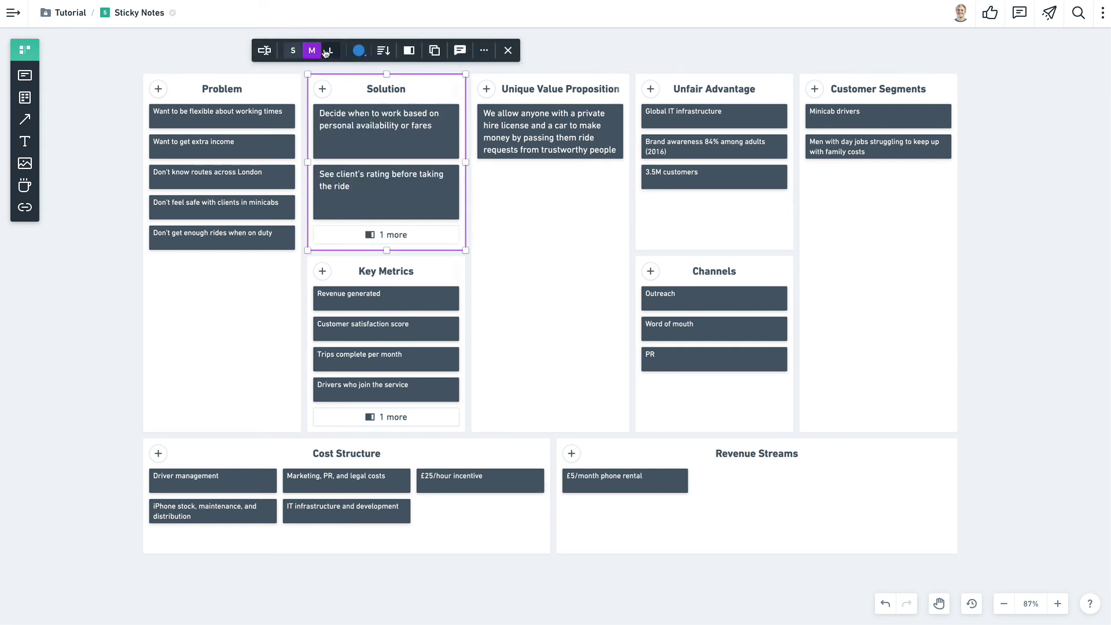
click(328, 51)
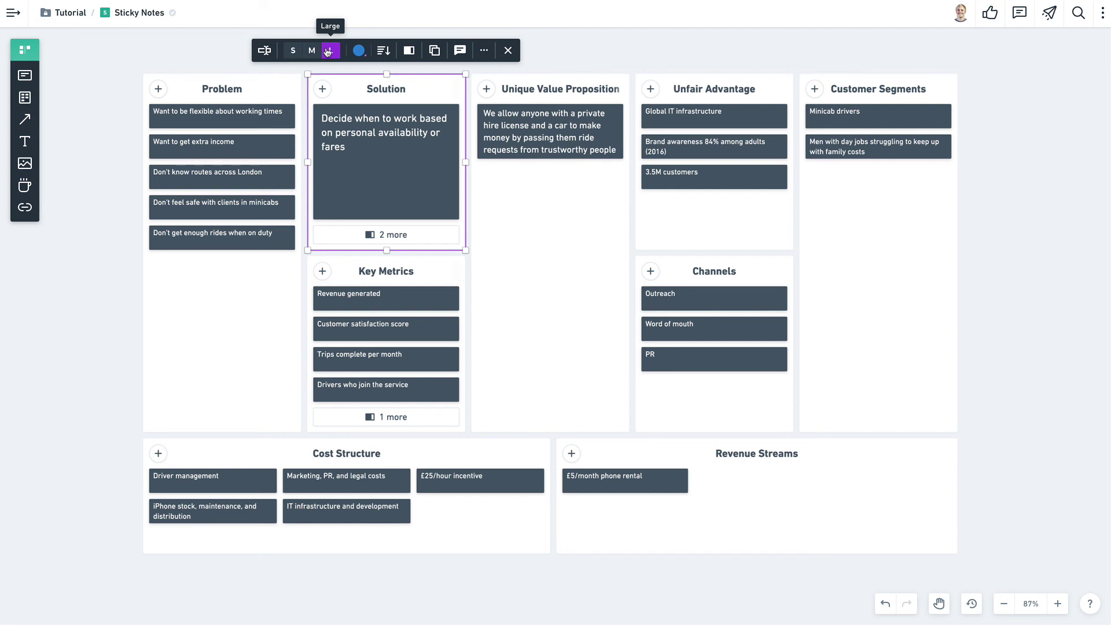
click(319, 56)
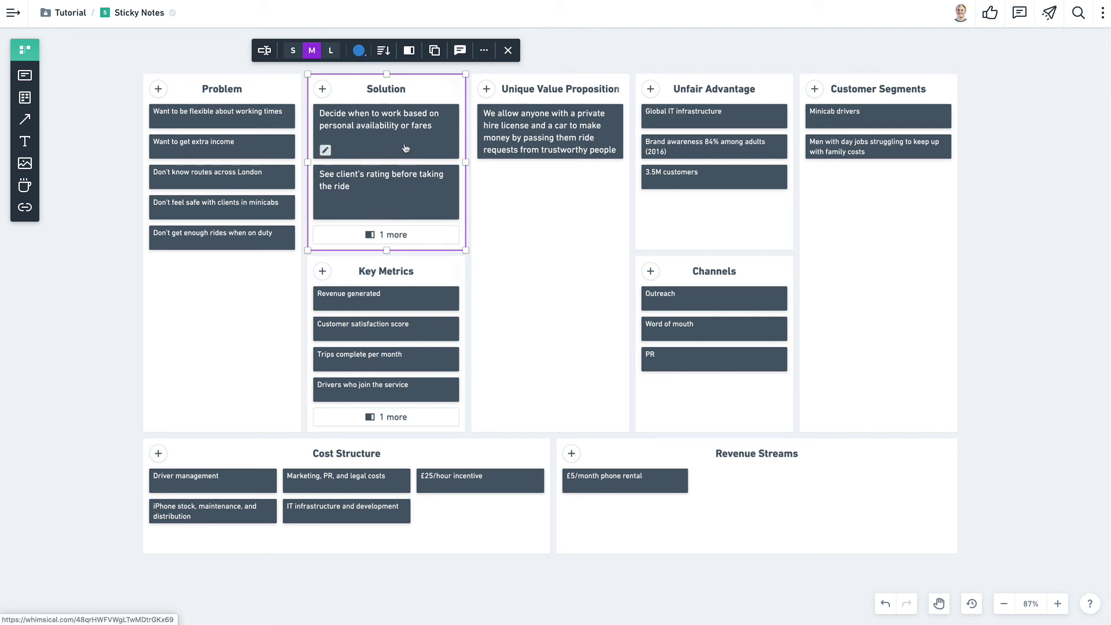
click(412, 235)
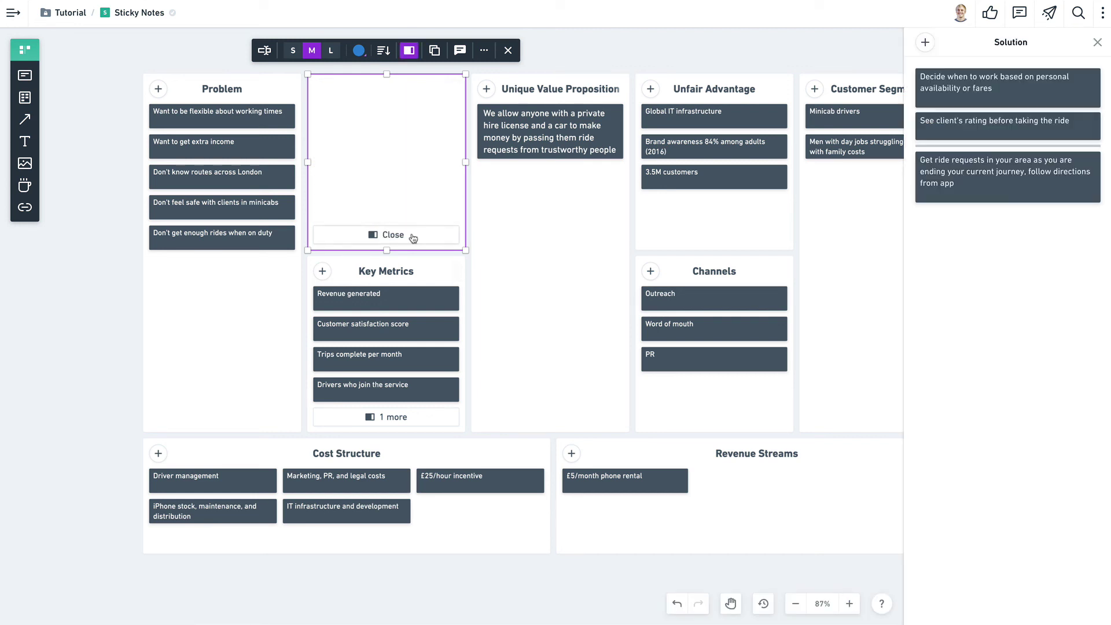
click(1097, 42)
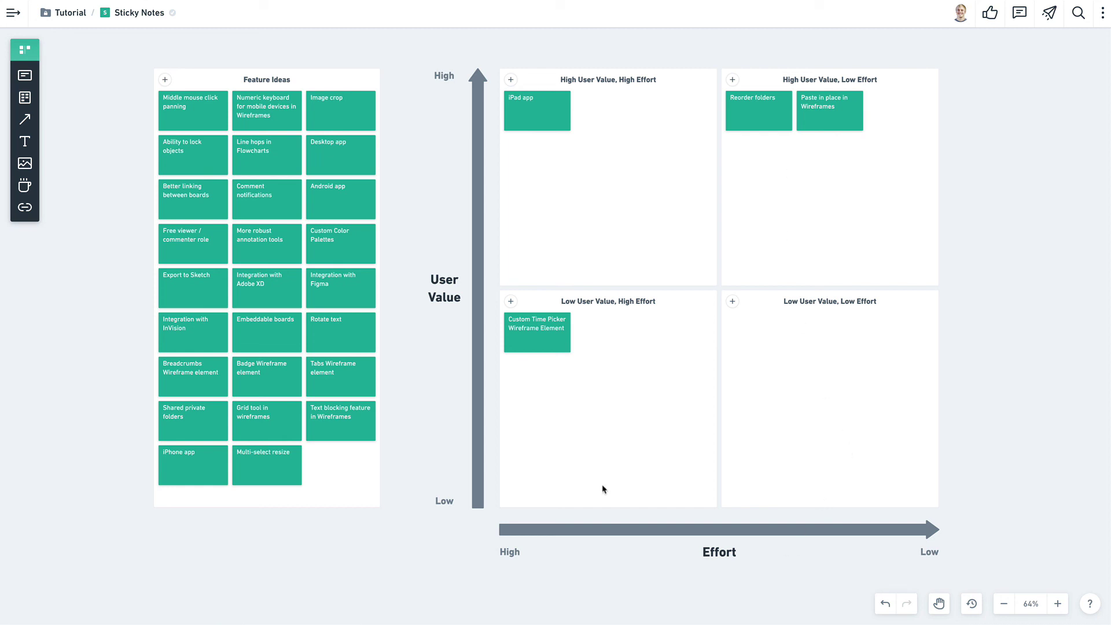
Step: Place Android app under high value/high effort, Free viewer / commenter role under low value/low effort, and Integration with Adobe XD under low value/high effort
drag(316, 210, 607, 174)
drag(360, 191, 836, 335)
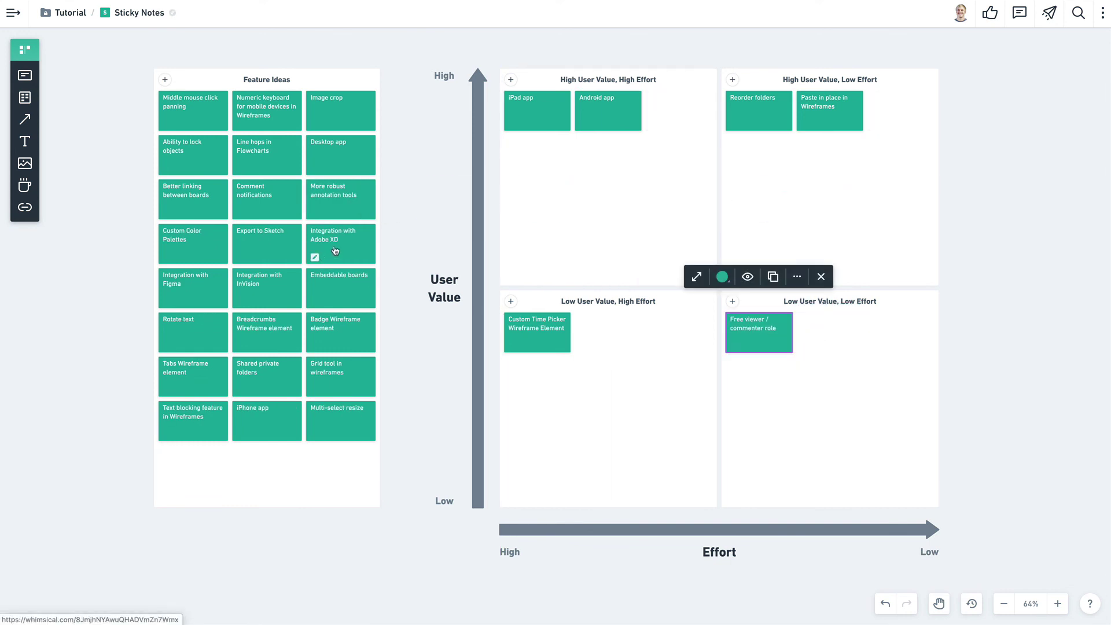
drag(334, 248, 602, 337)
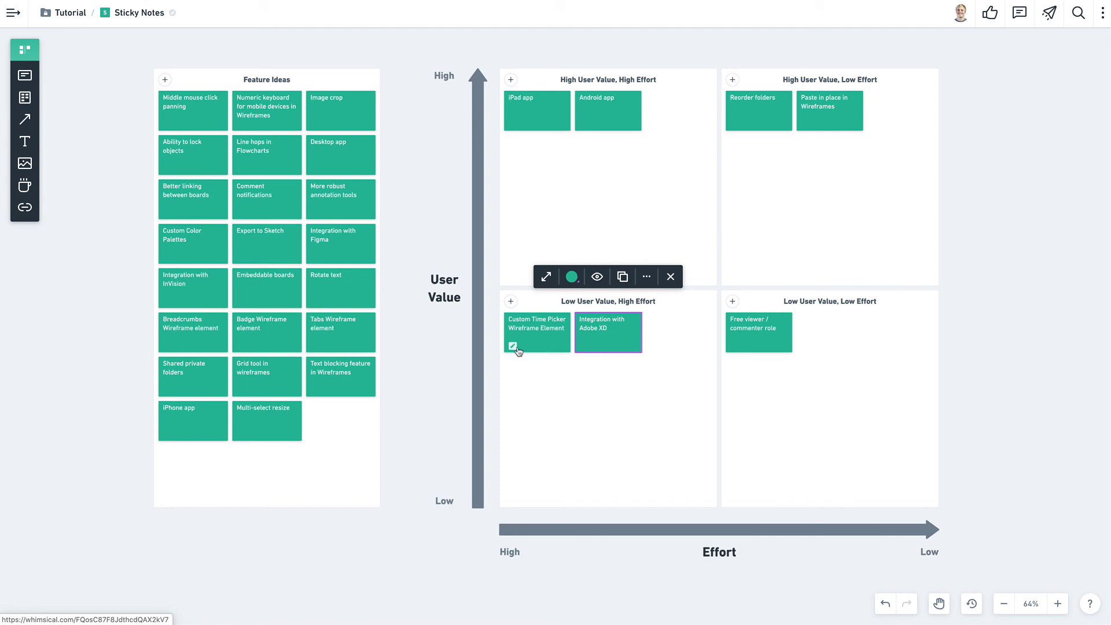
click(415, 240)
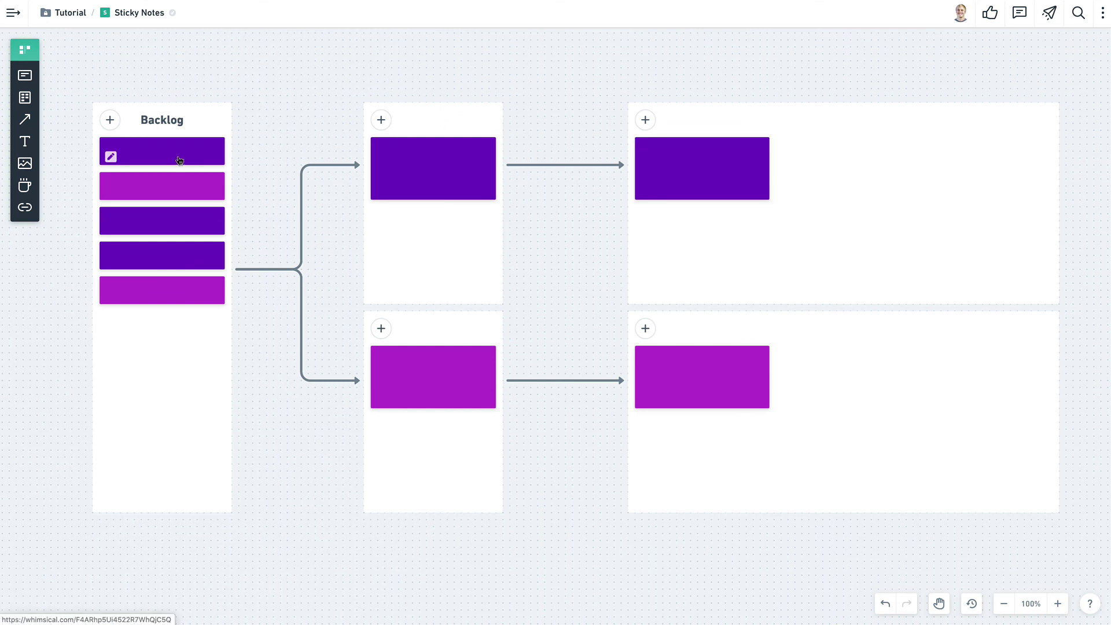
Step: Advance one dark purple Backlog card along the upper path and one magenta card along the lower path, moving the existing middle cards to the final stacks
drag(179, 162, 412, 225)
drag(485, 156, 676, 199)
drag(186, 162, 428, 440)
drag(426, 377, 685, 370)
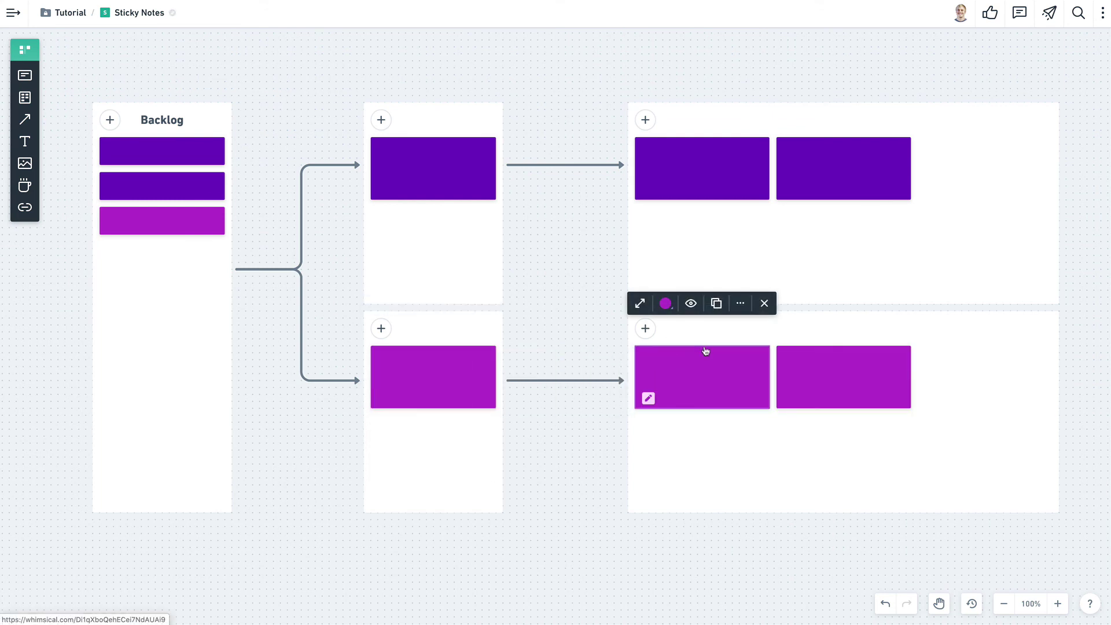
click(564, 243)
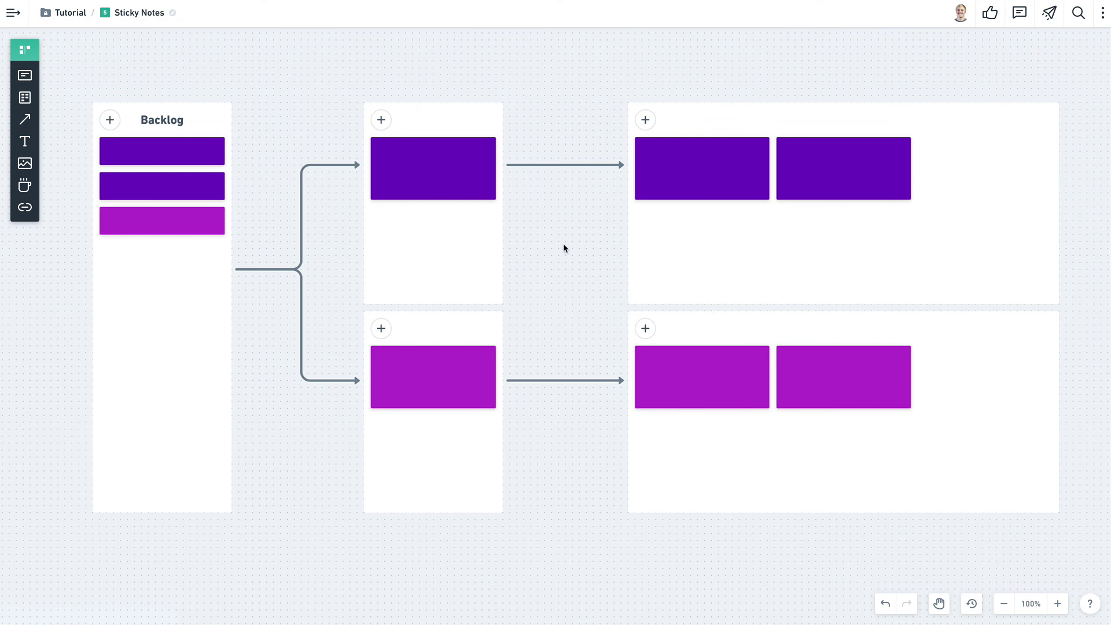